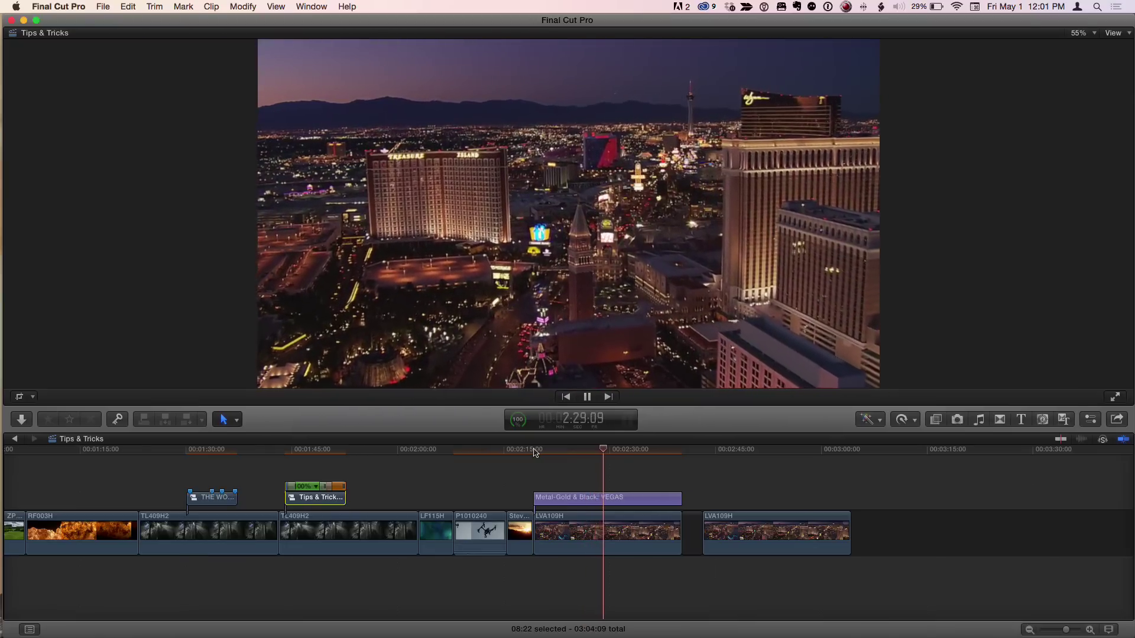
Replay the existing VEGAS title animation from just before it starts
key(space)
click(534, 450)
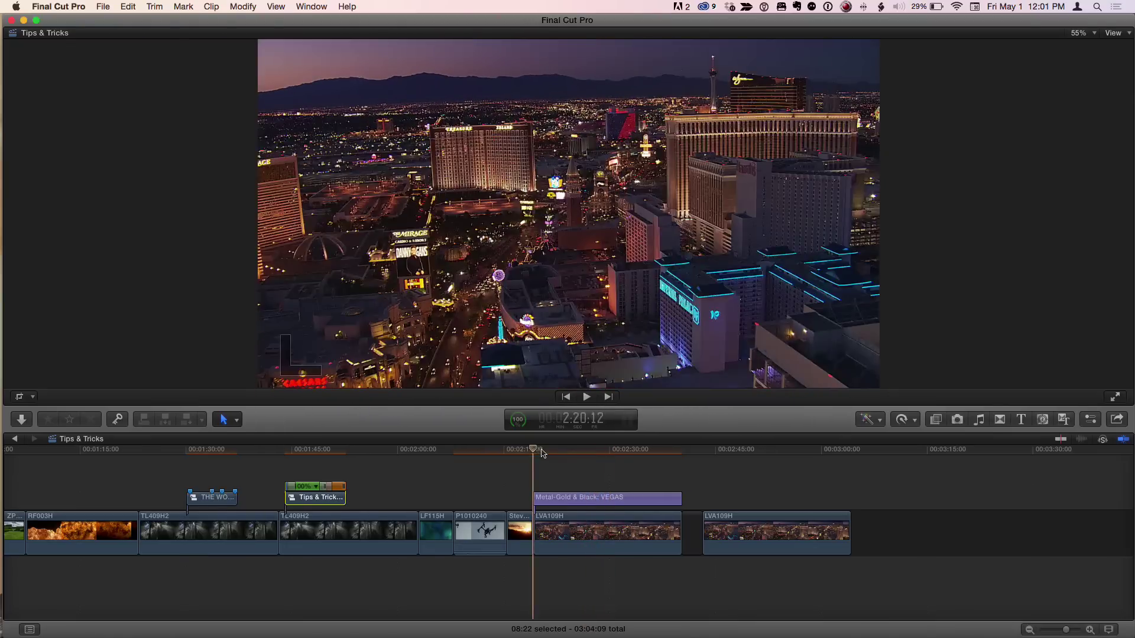
mouse_move(543, 453)
mouse_down()
mouse_move(562, 452)
mouse_move(541, 454)
mouse_up()
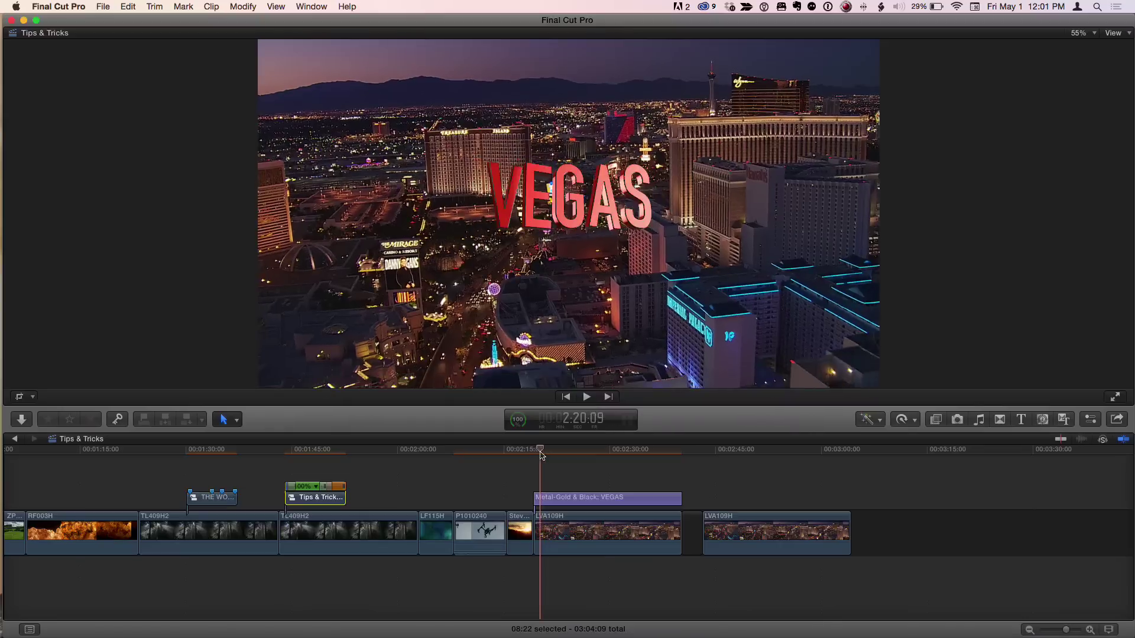
key(s)
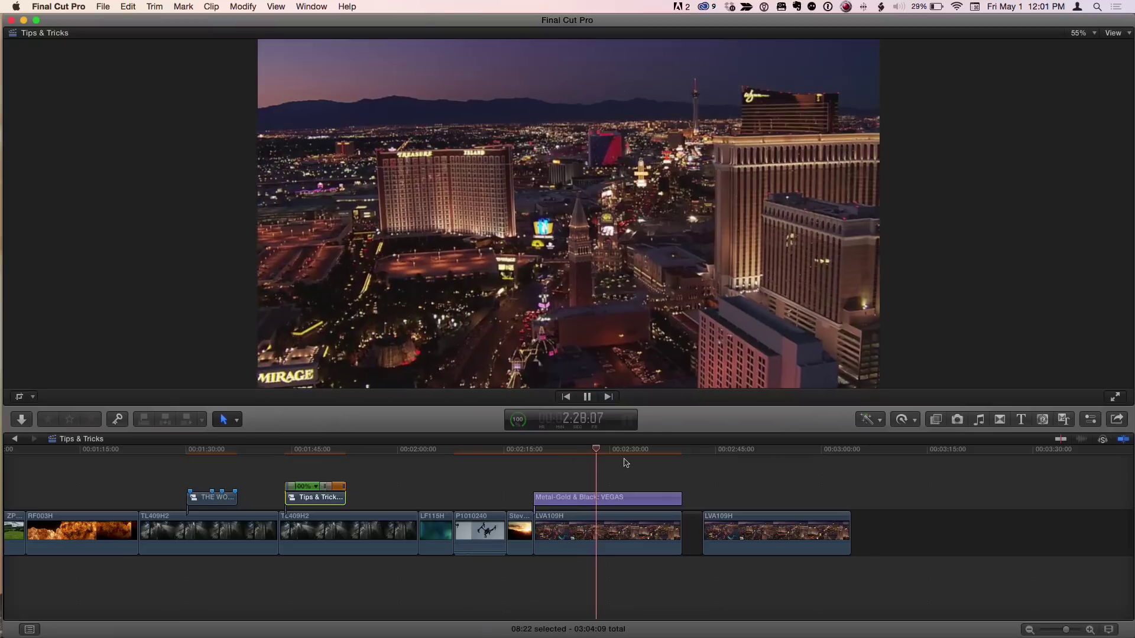
key(space)
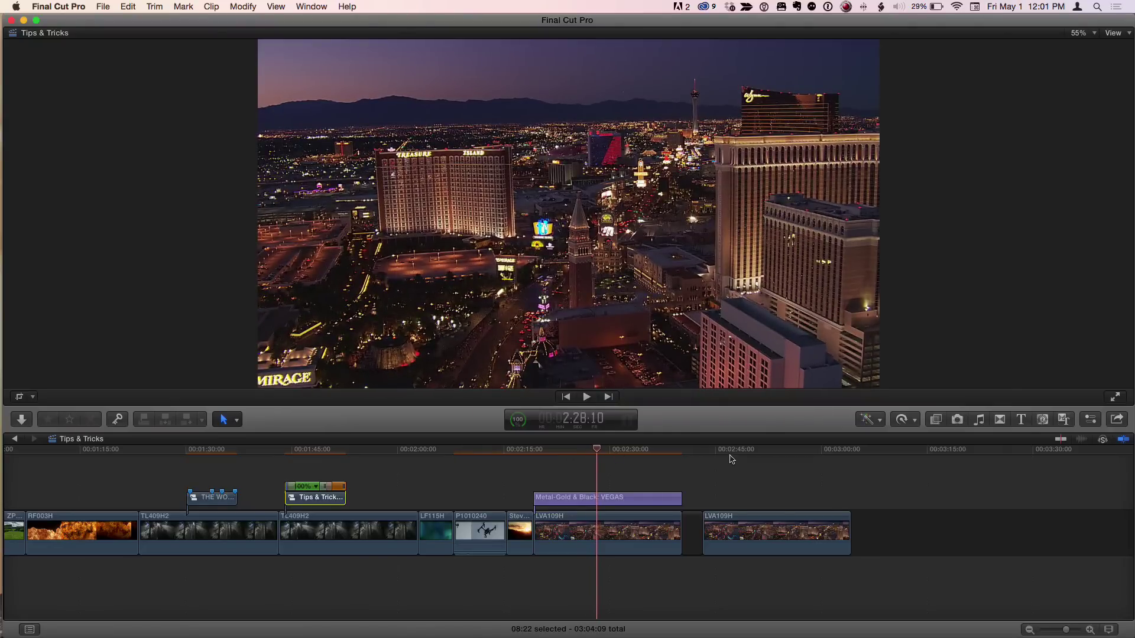
Select the second aerial clip and preview the Metal-Gold & Black title from Ripple 3D Styles
click(763, 453)
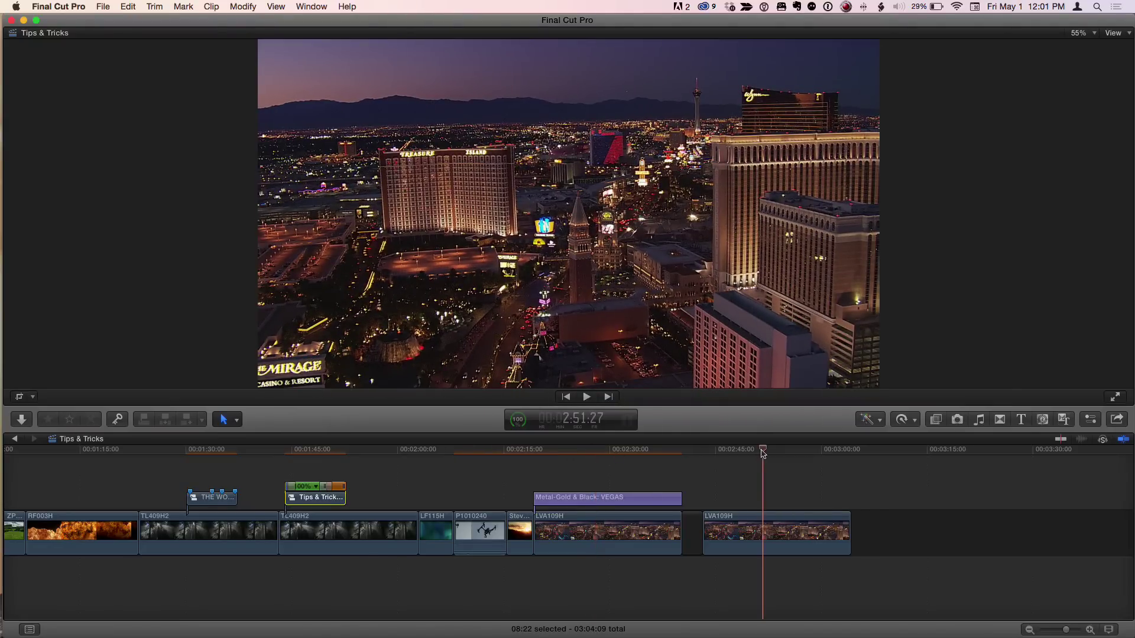
key(c)
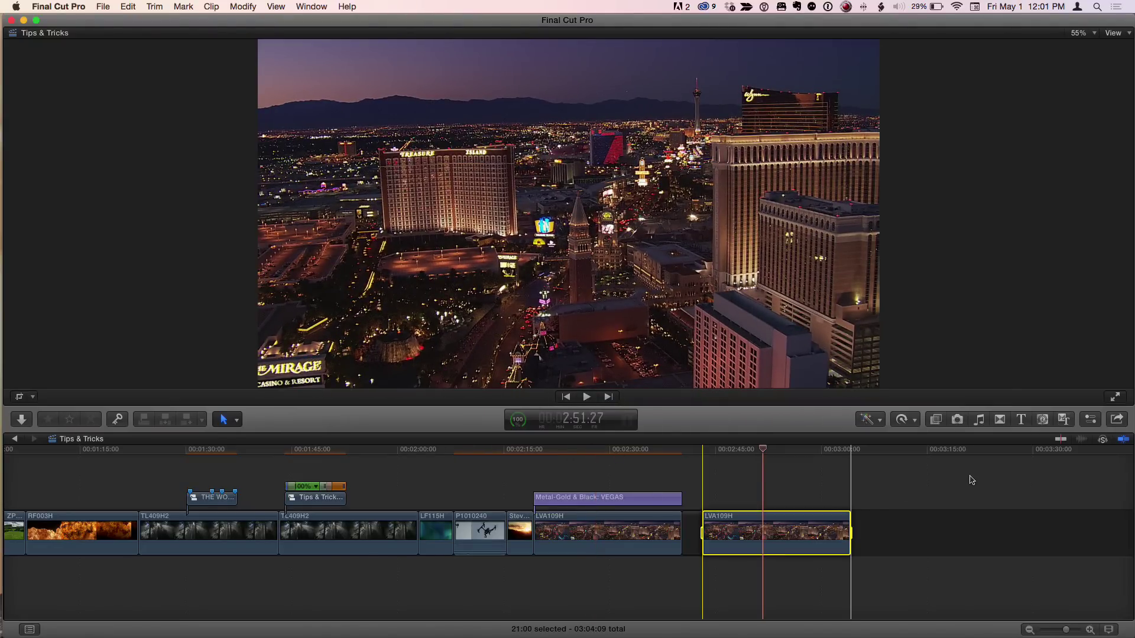
click(1021, 419)
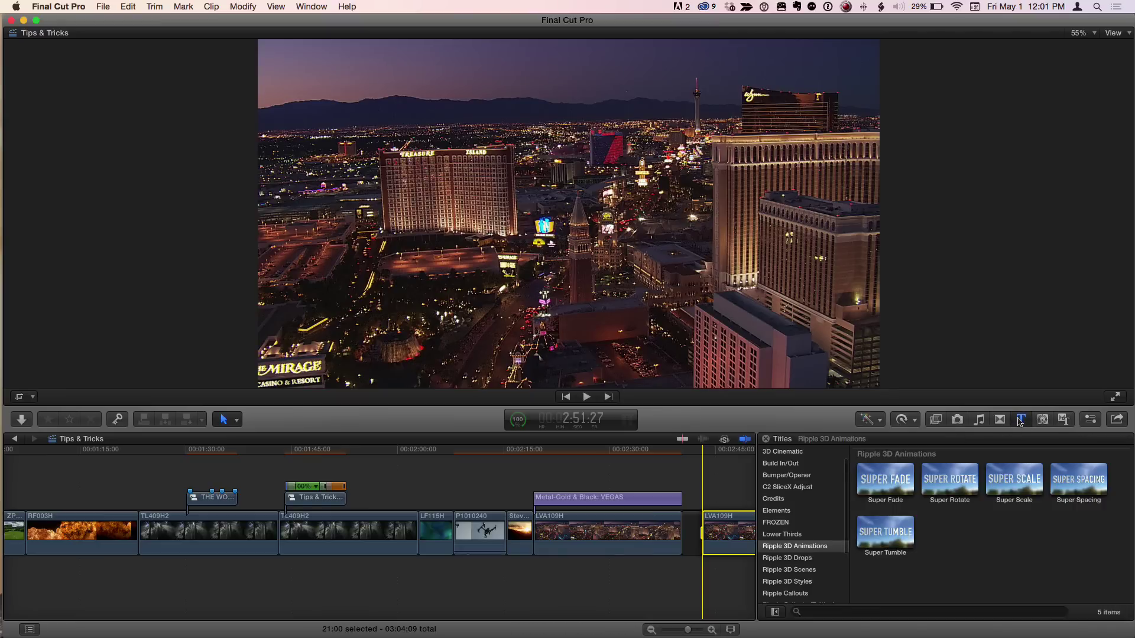
scroll(803, 535, down, 2)
scroll(683, 497, right, 6)
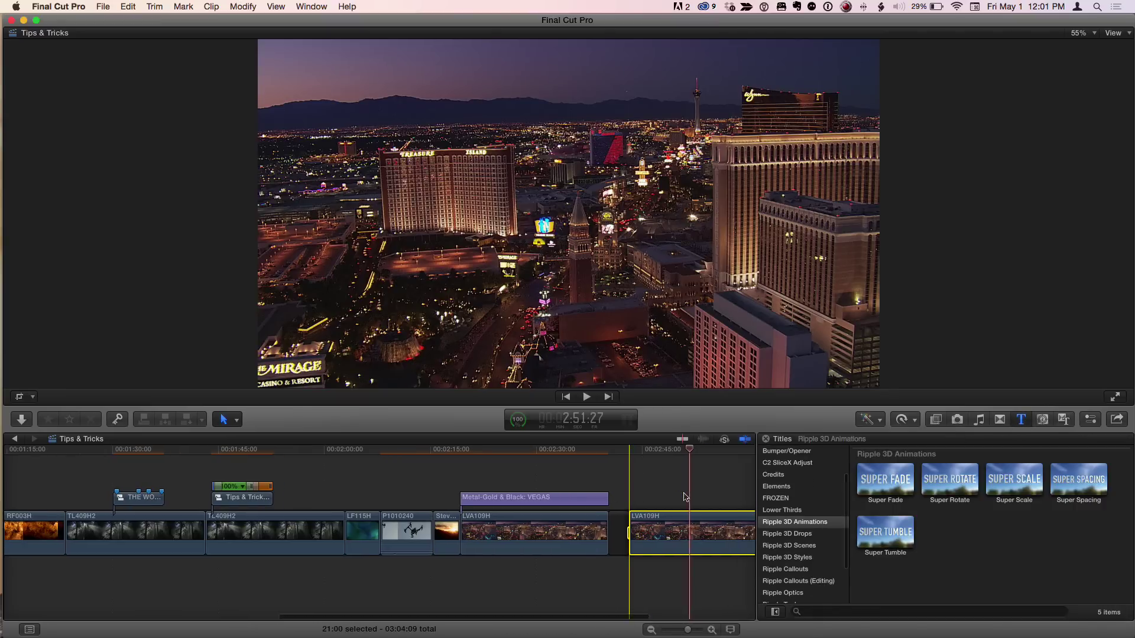
click(805, 559)
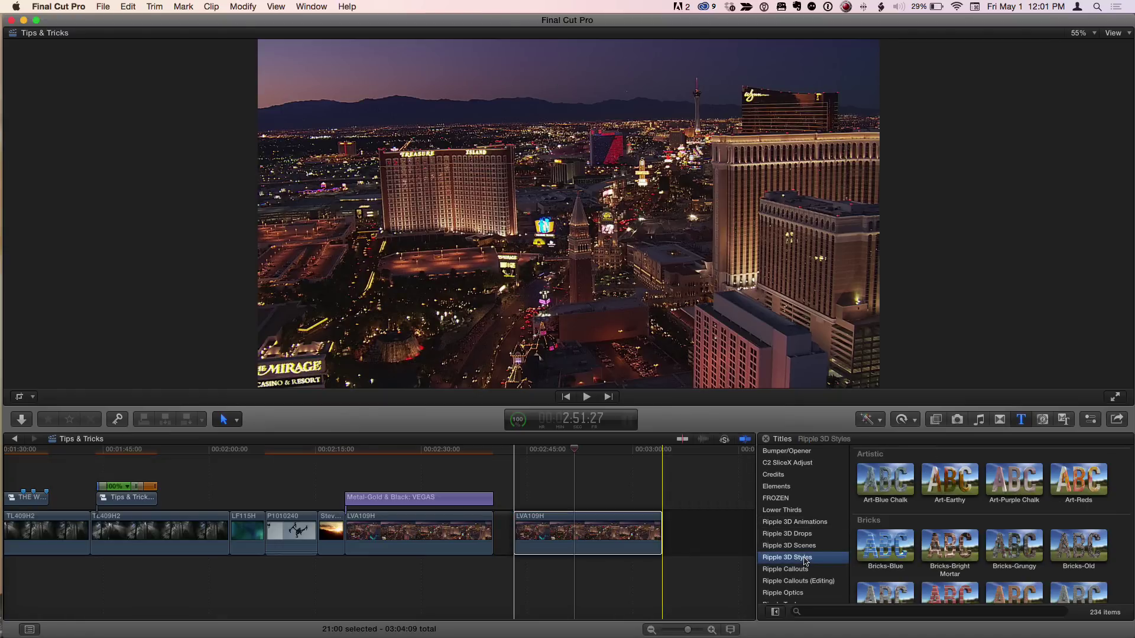
click(854, 614)
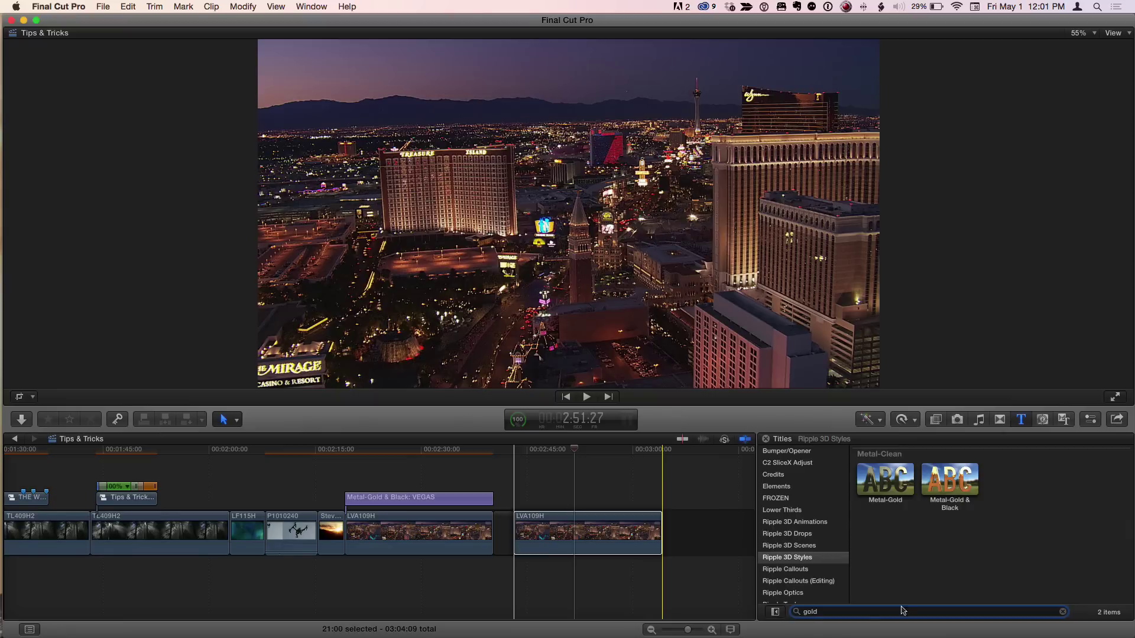
click(881, 485)
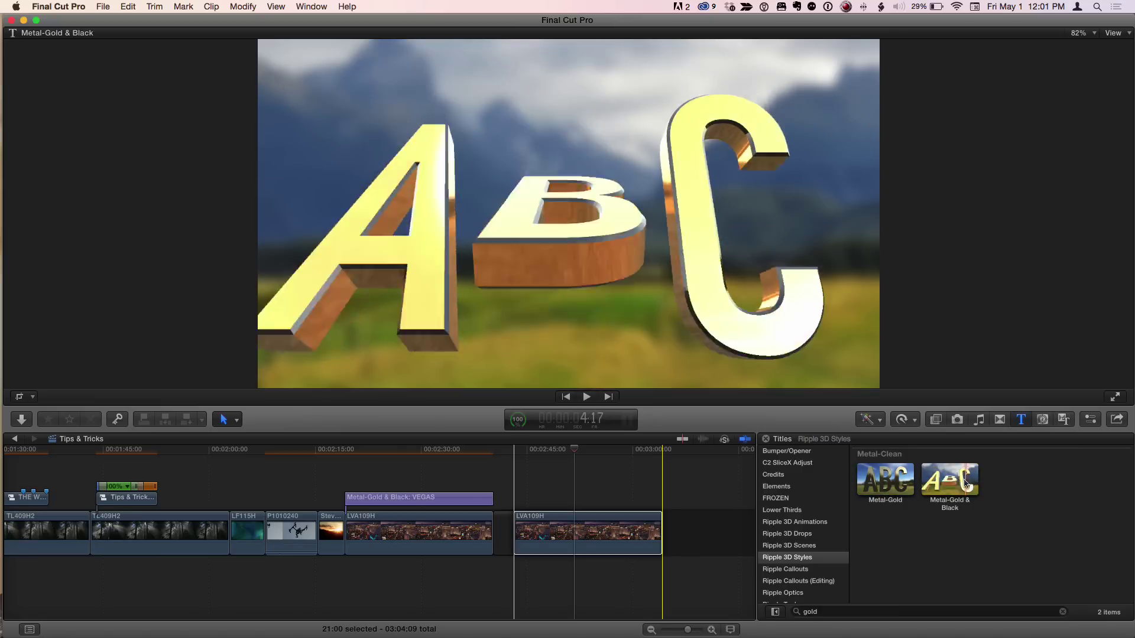
Place Metal-Gold & Black above the second aerial clip, turn off Supersized, and change its text to 'VEGAS'
drag(950, 485, 593, 471)
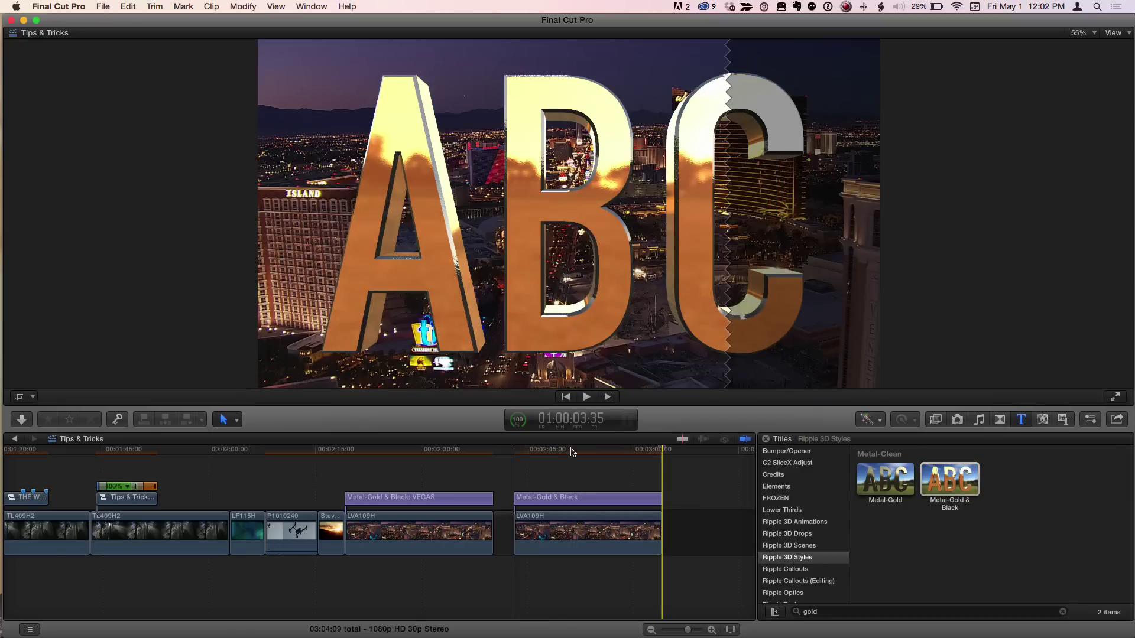
click(571, 452)
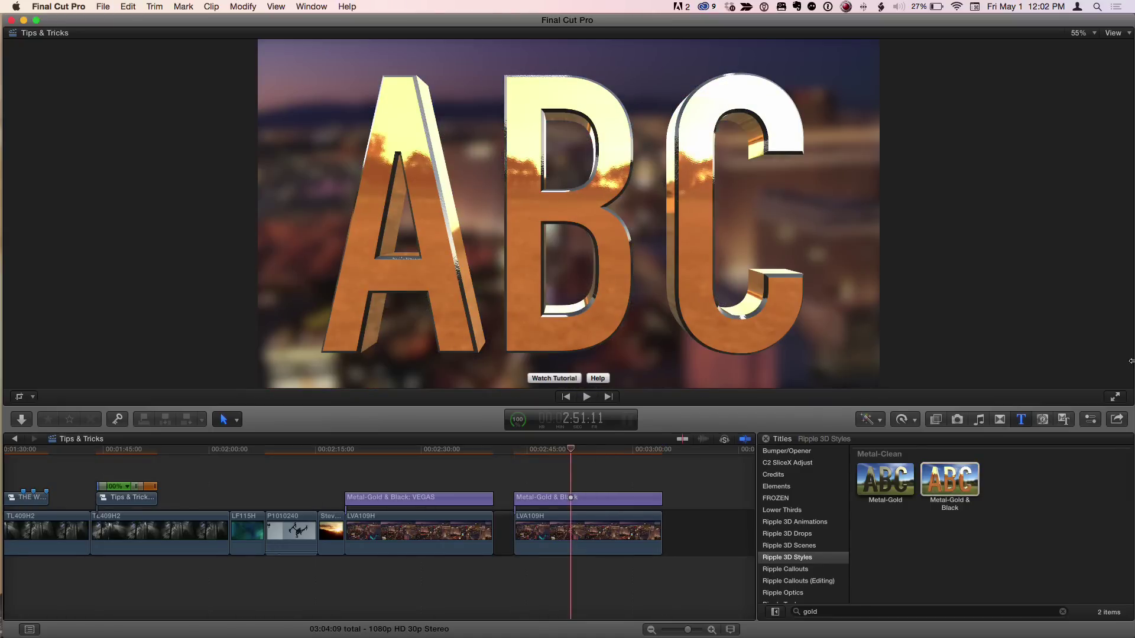
click(1089, 420)
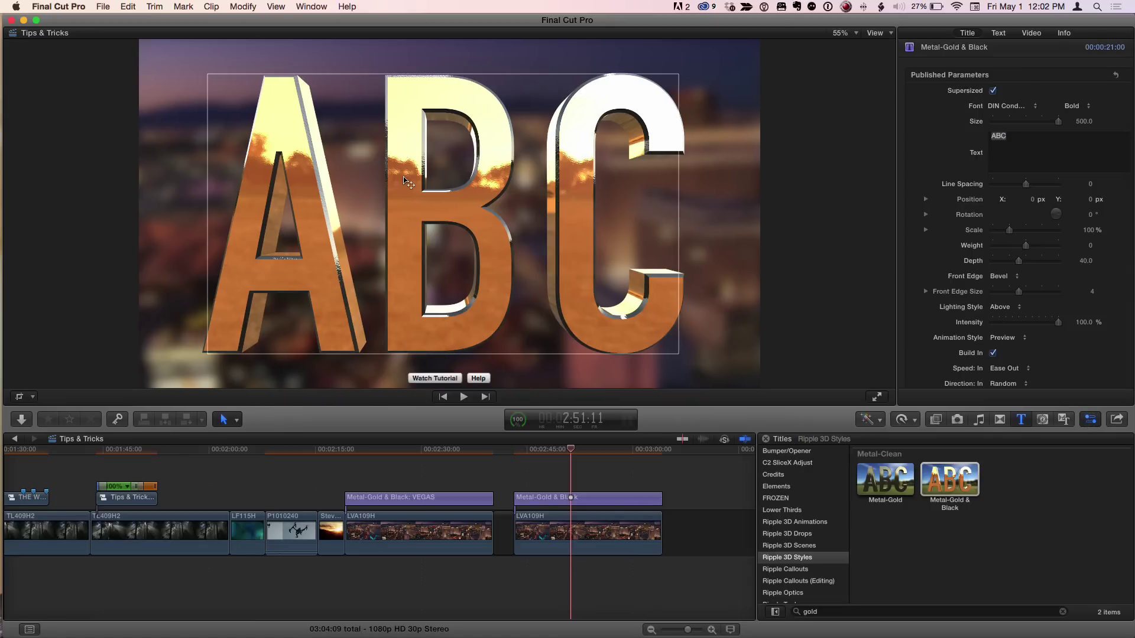
click(994, 91)
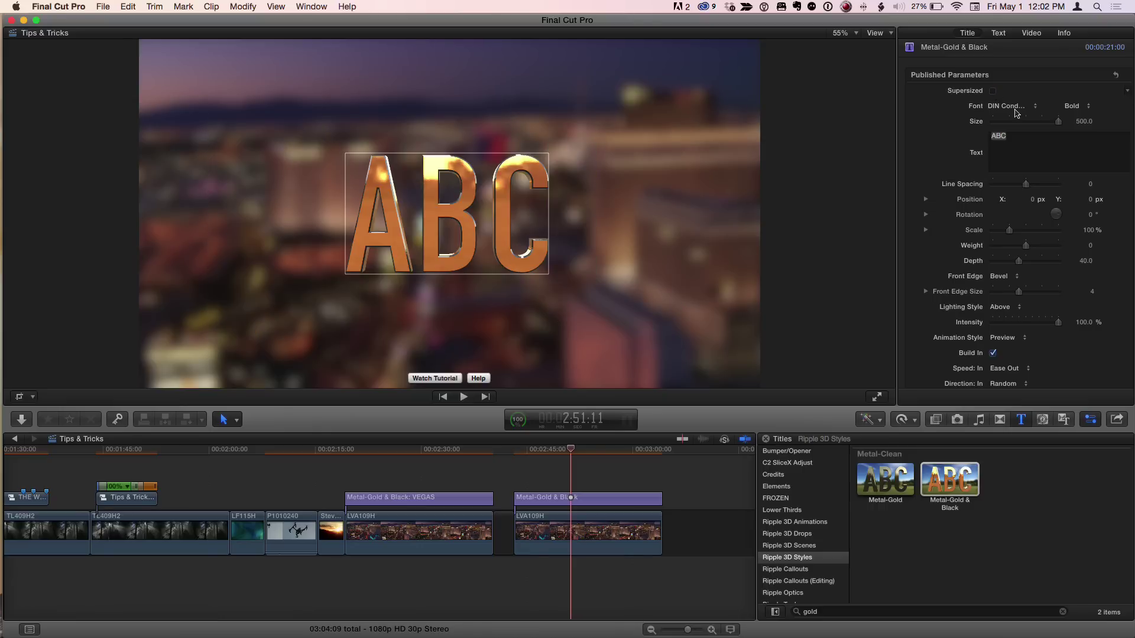
click(1019, 138)
key(super+a)
text(V)
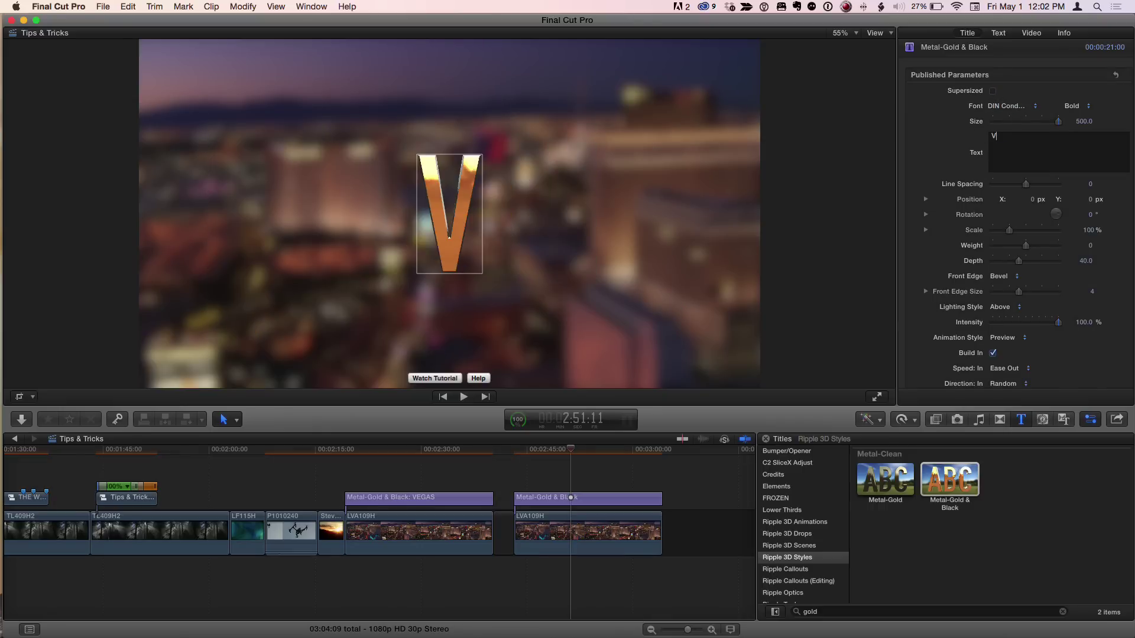
text(EGAS)
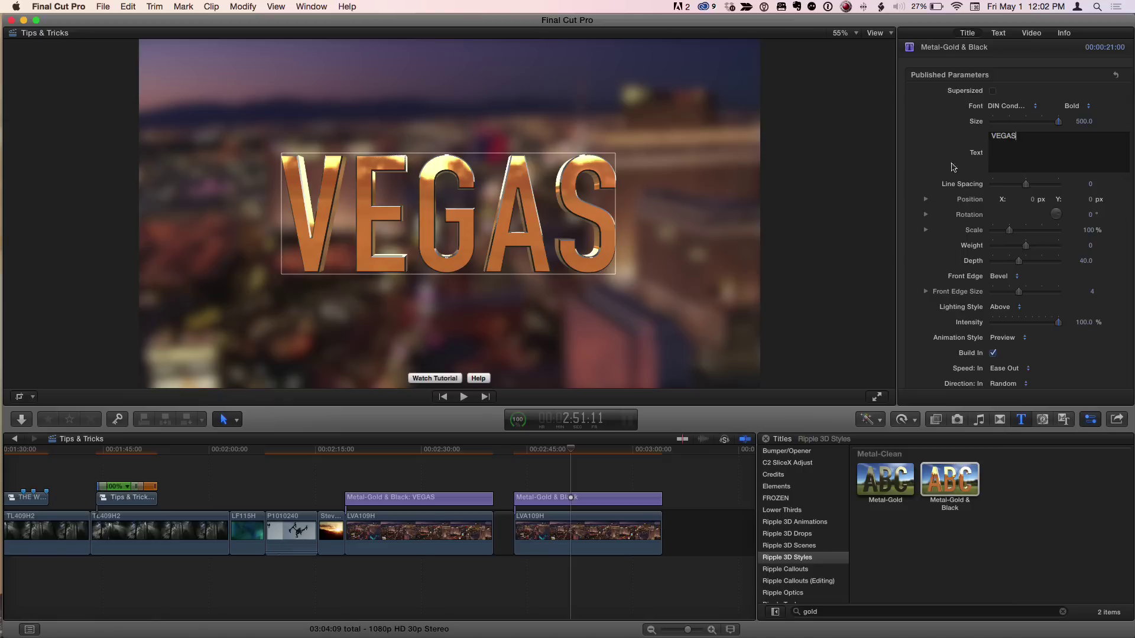
Turn off the title's Build In and Build Out, and set Blur Background to 0
scroll(1010, 224, down, 3)
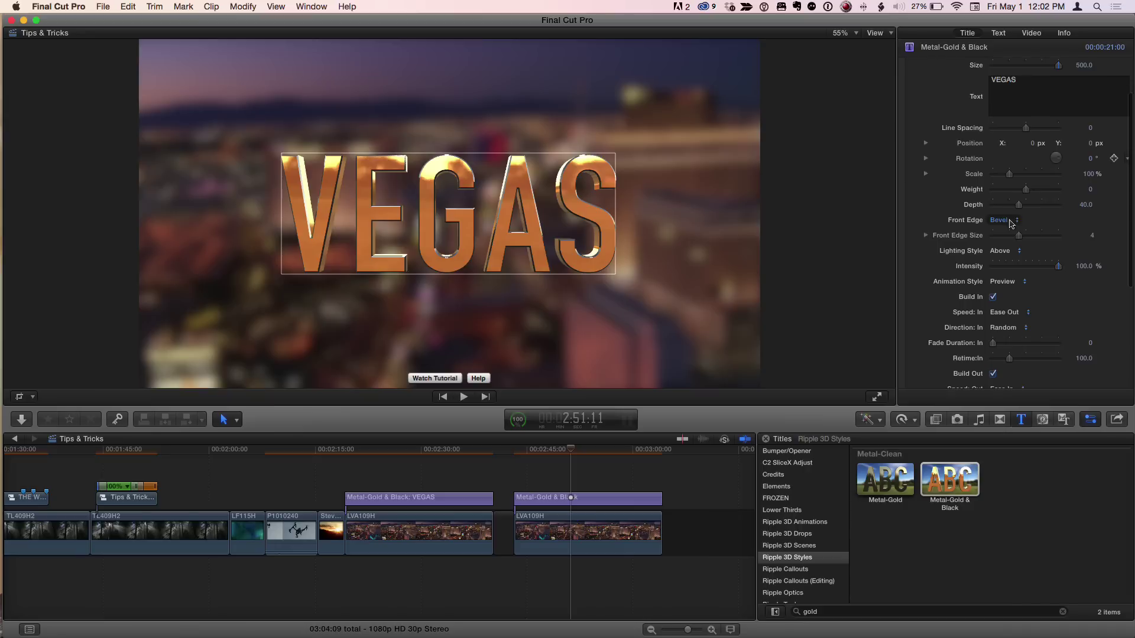
click(993, 297)
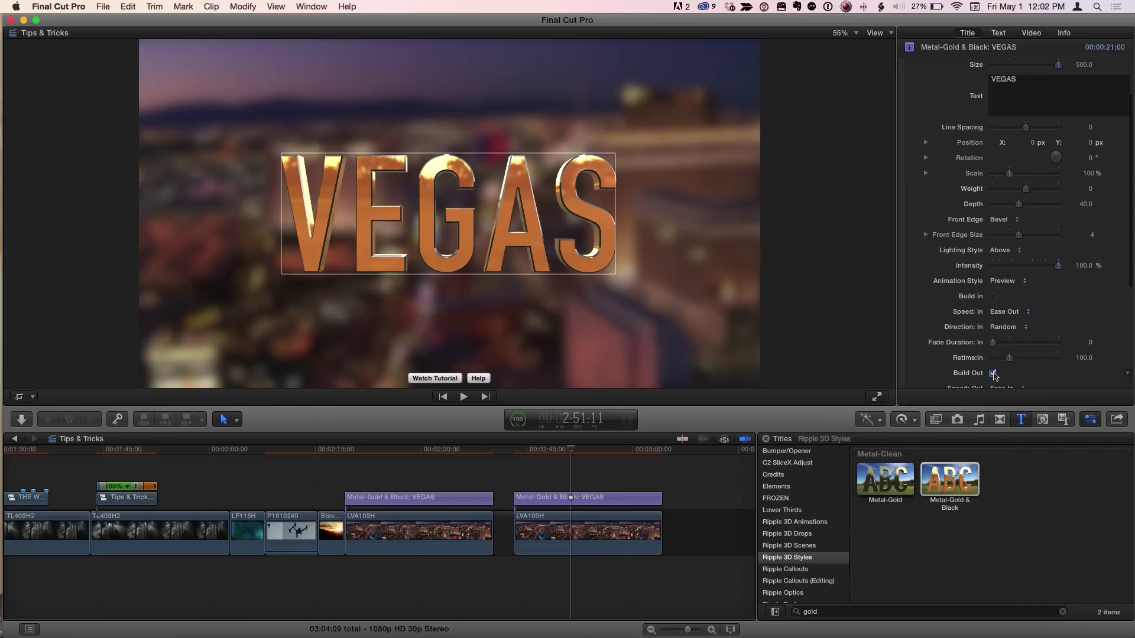
click(993, 373)
scroll(1002, 348, down, 9)
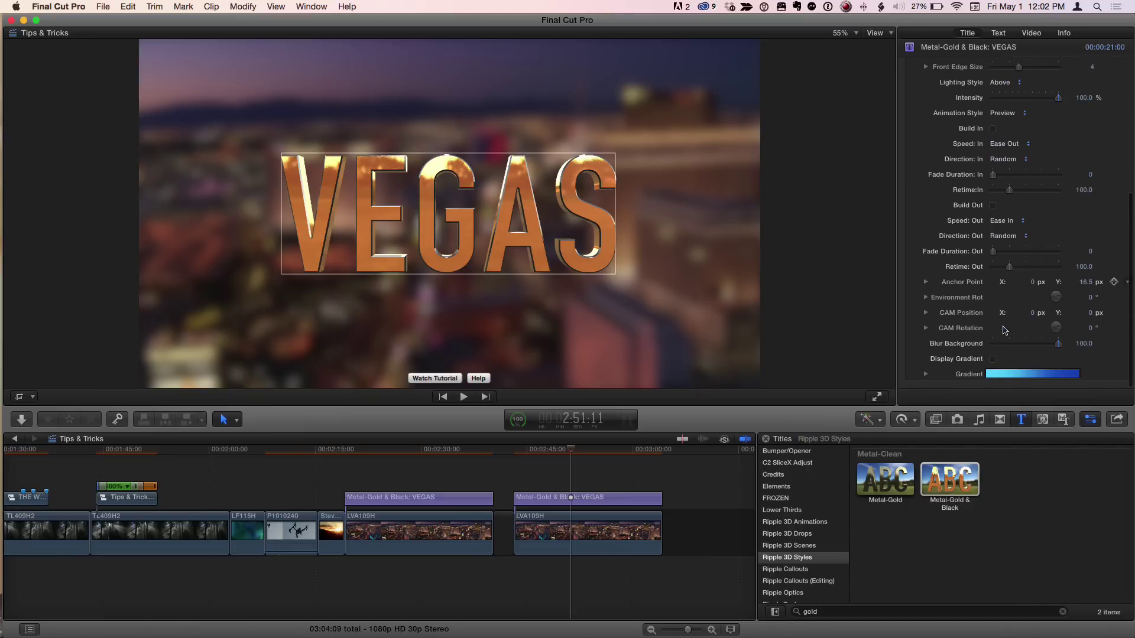
drag(1039, 347, 972, 346)
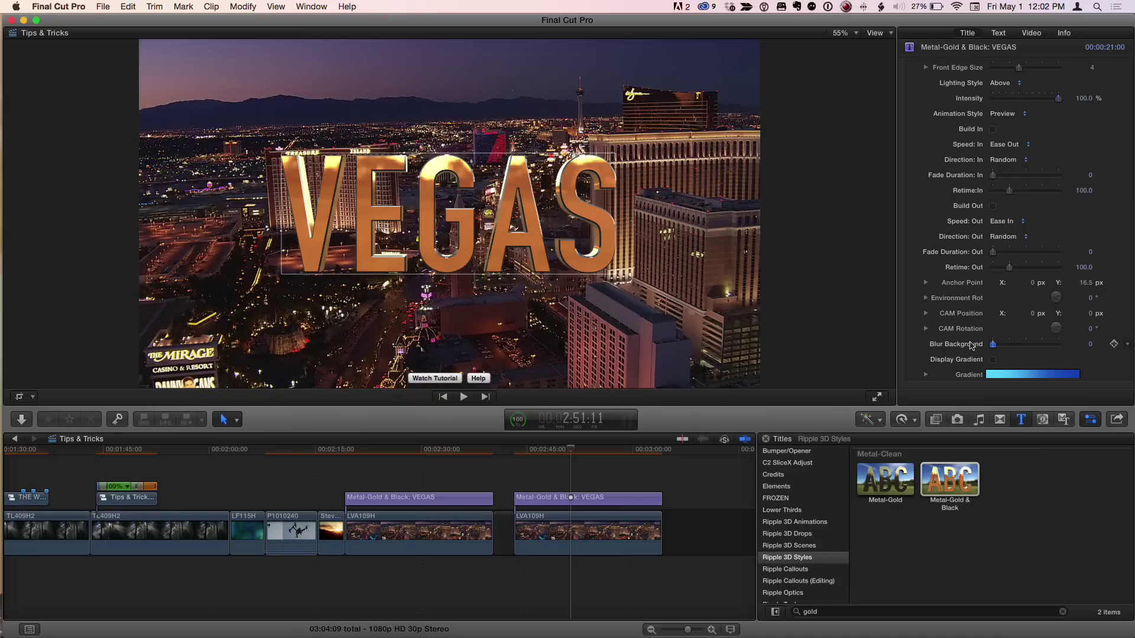
Set the VEGAS title's lighting Environment Type to Light Box
click(999, 33)
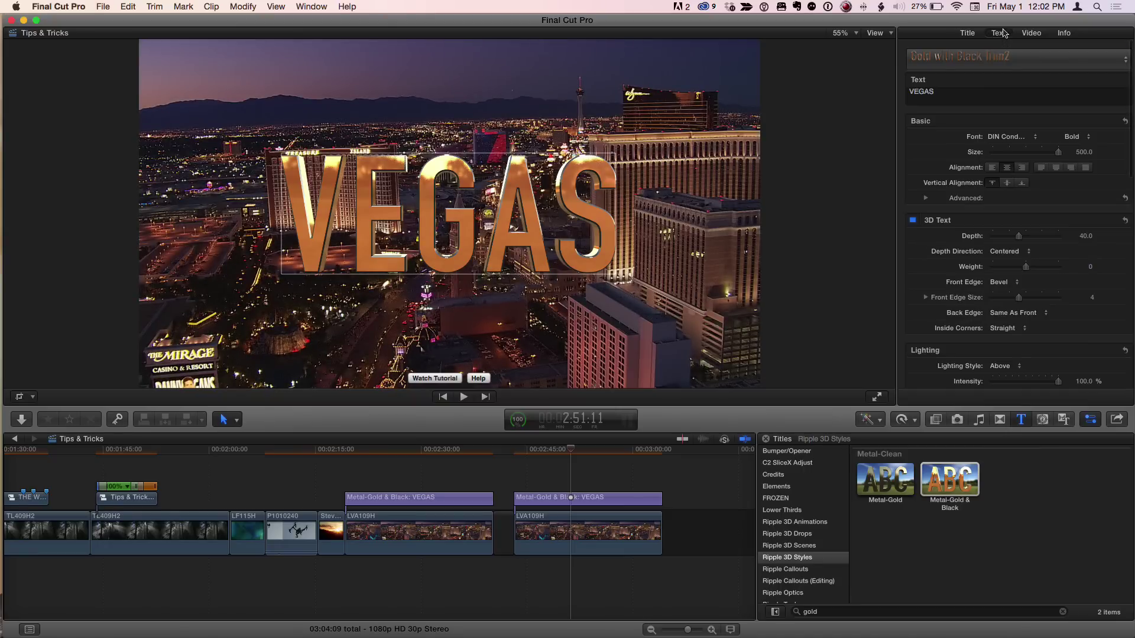
scroll(1025, 172, down, 5)
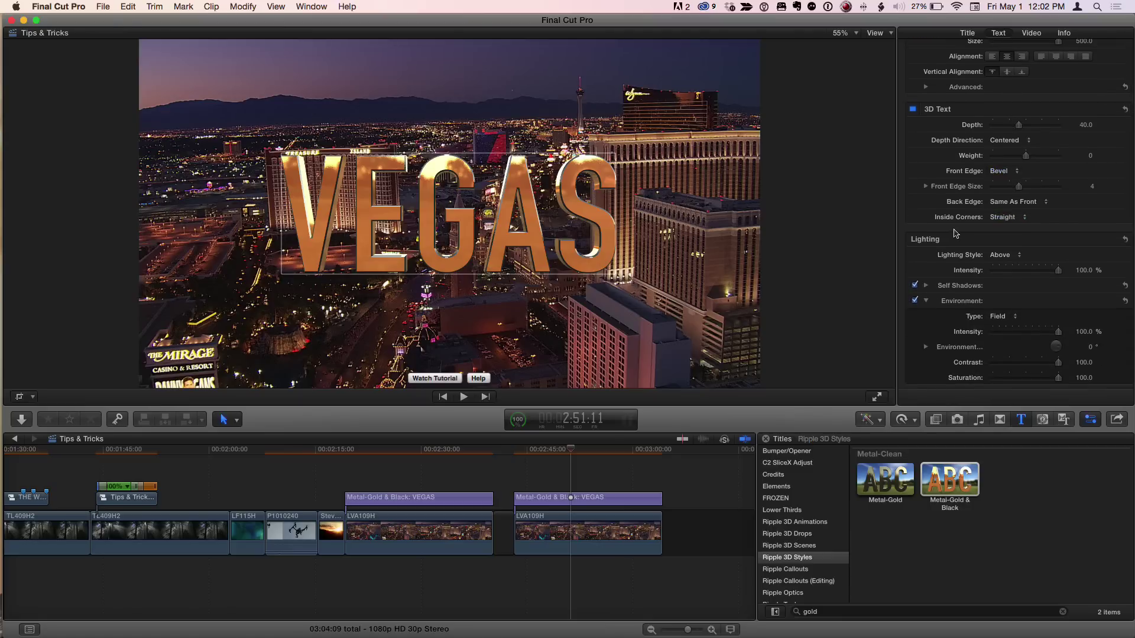
scroll(1032, 314, down, 2)
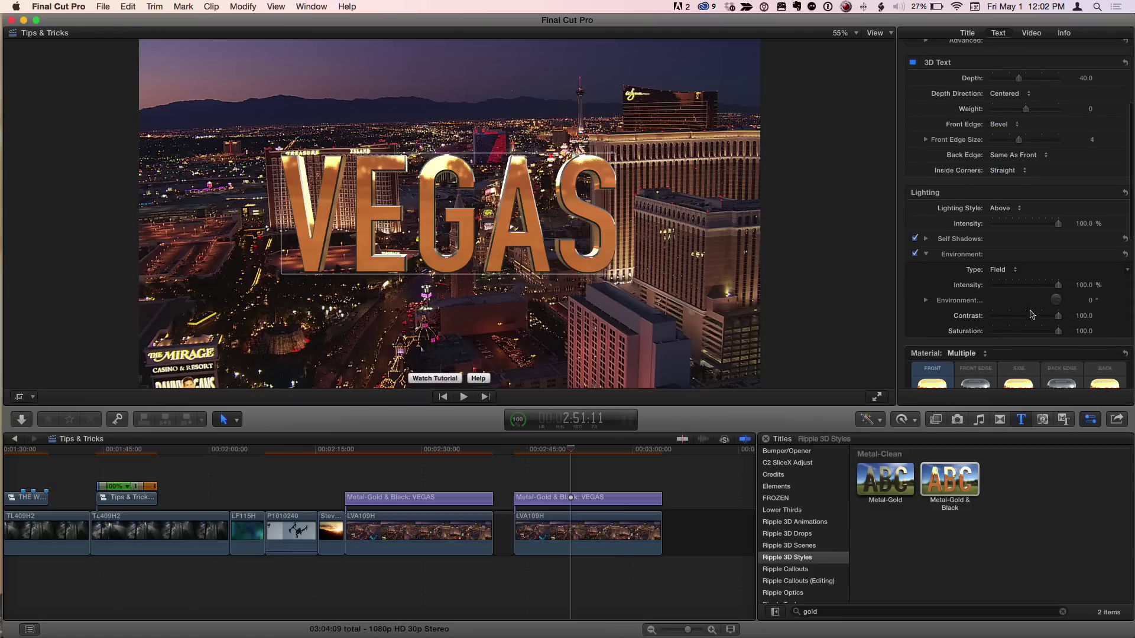
click(1014, 272)
click(1020, 313)
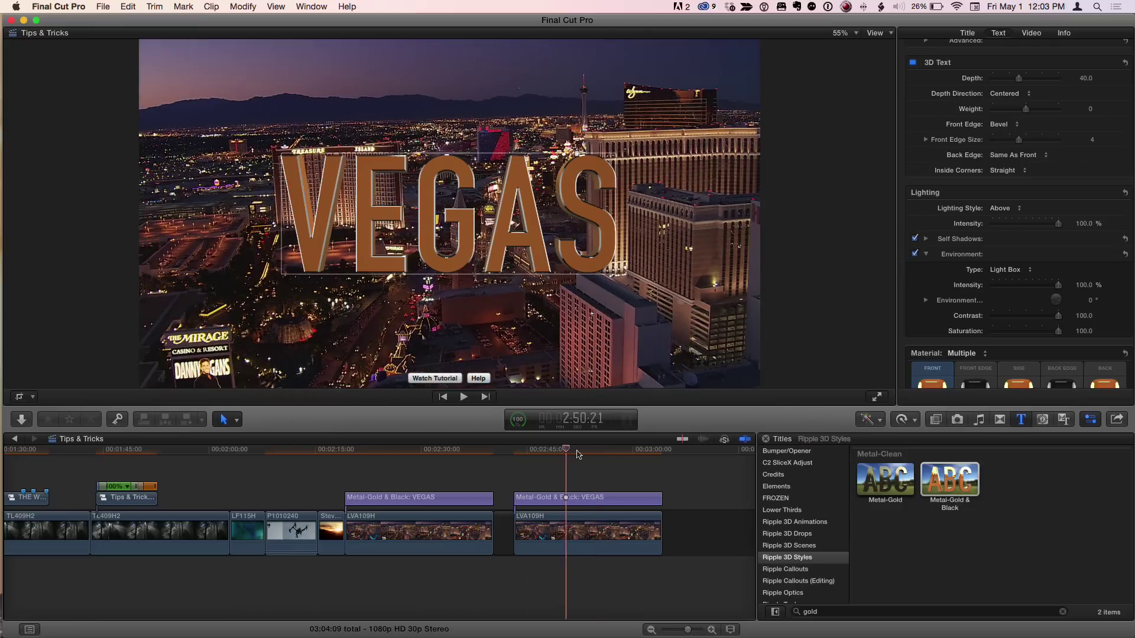
Rotate the Light Box environment 3.8° on Y, keeping X and Z at 0°, then select the second title clip
scroll(1041, 280, down, 2)
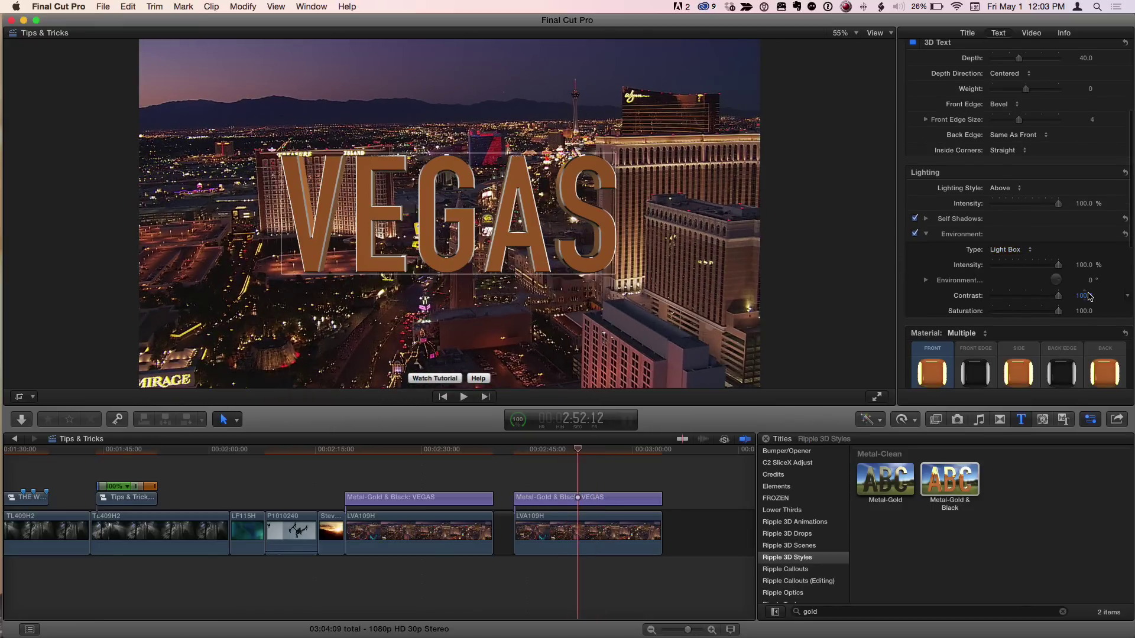
drag(1092, 284, 1050, 282)
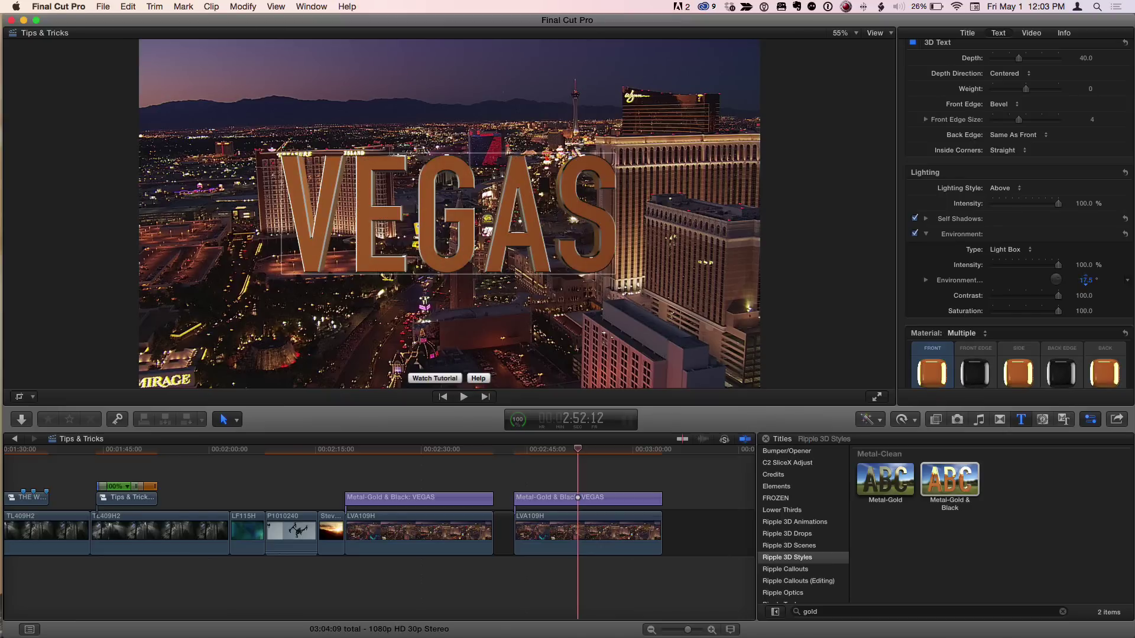
click(926, 281)
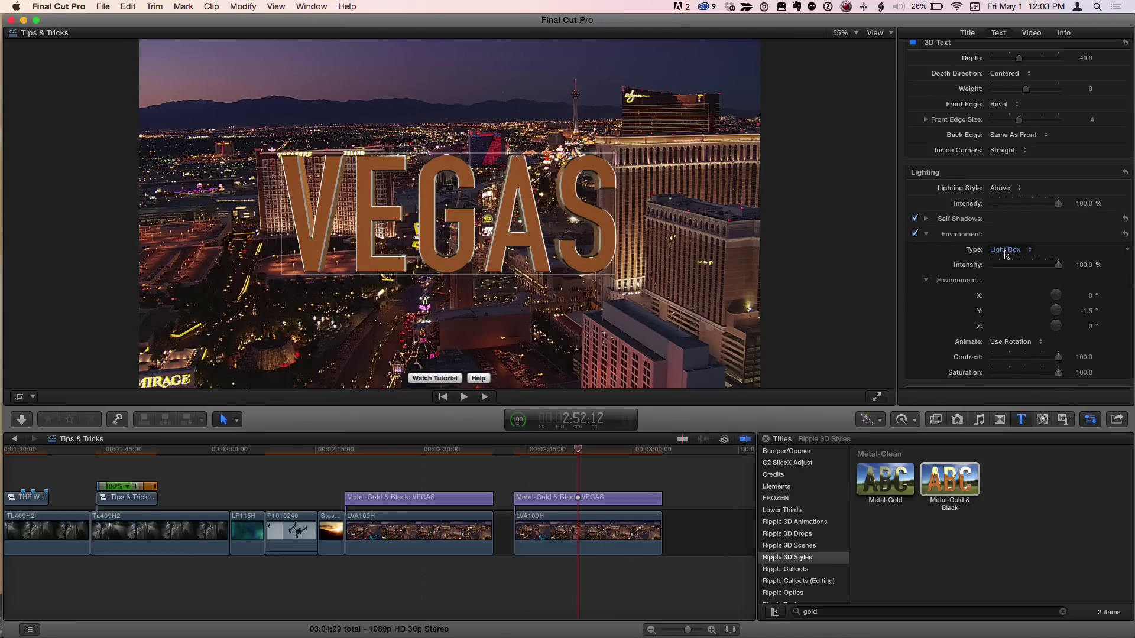
scroll(1100, 286, down, 2)
mouse_move(1088, 265)
mouse_down()
mouse_move(1100, 265)
mouse_move(1061, 281)
mouse_move(1084, 282)
mouse_up()
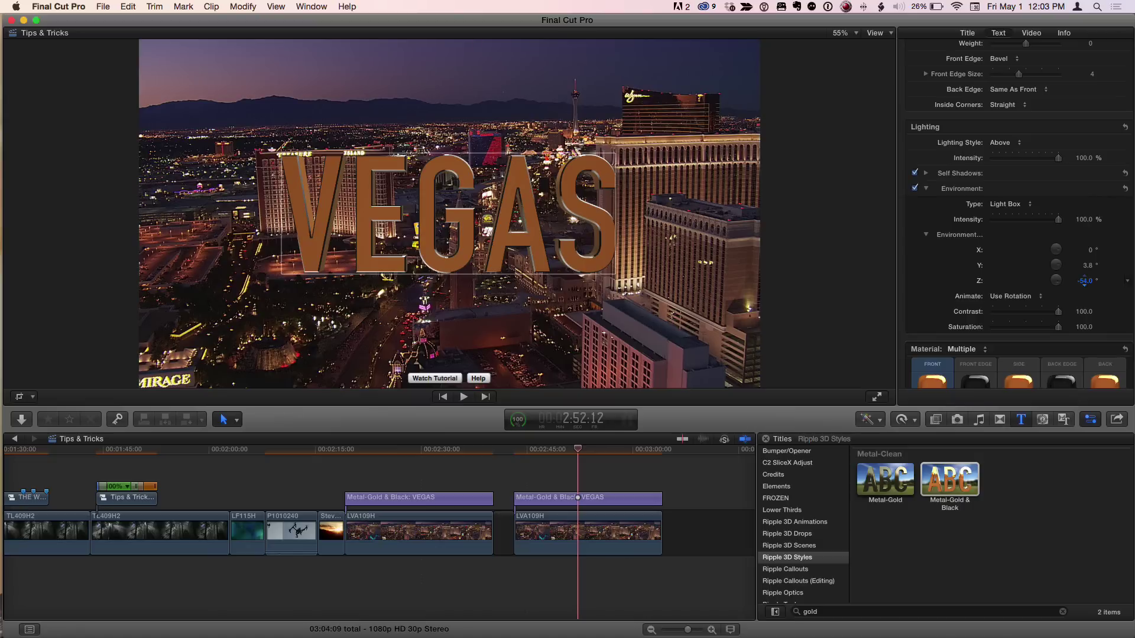
click(591, 499)
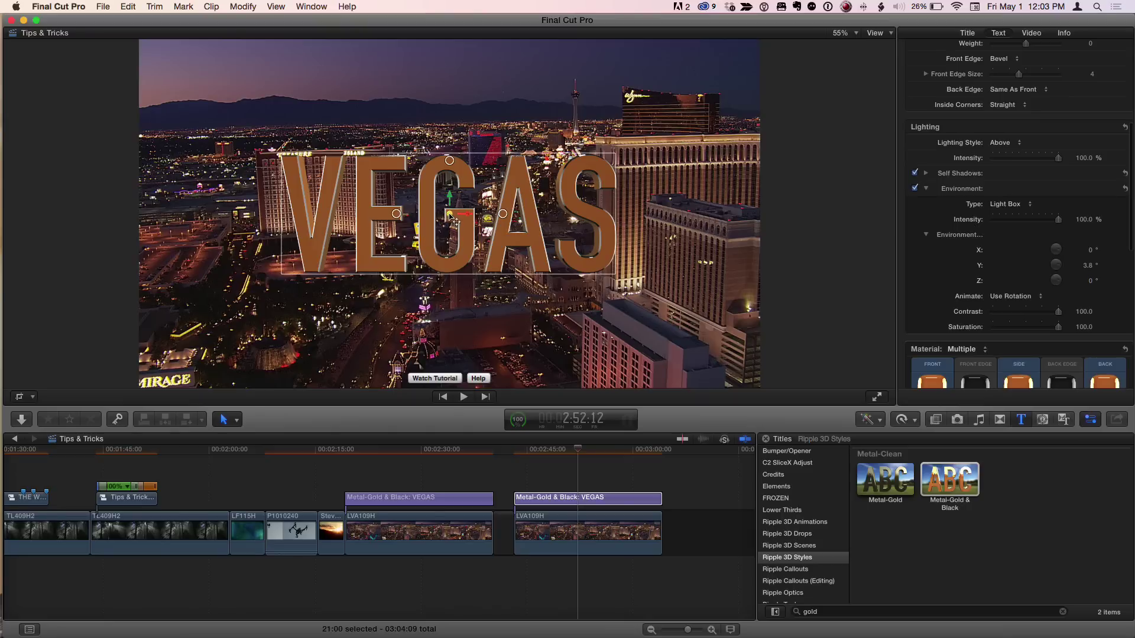
Push the second VEGAS title back in depth, tilt it 11° on X, and show its Title parameters
drag(412, 221, 312, 221)
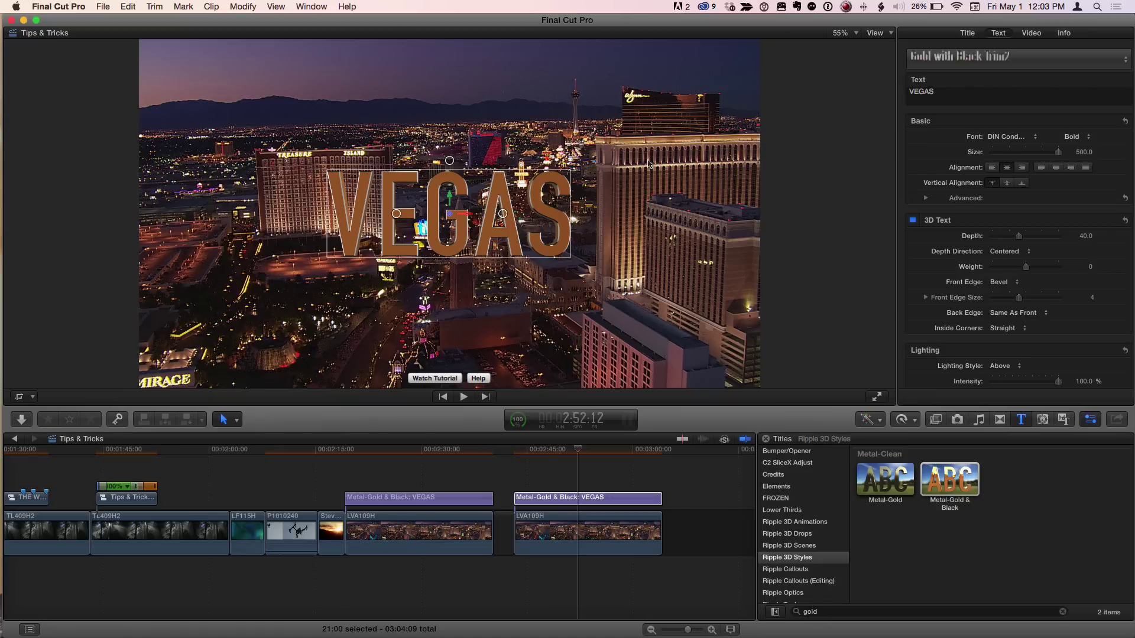
mouse_move(456, 167)
mouse_down()
mouse_move(453, 180)
mouse_move(455, 167)
mouse_up()
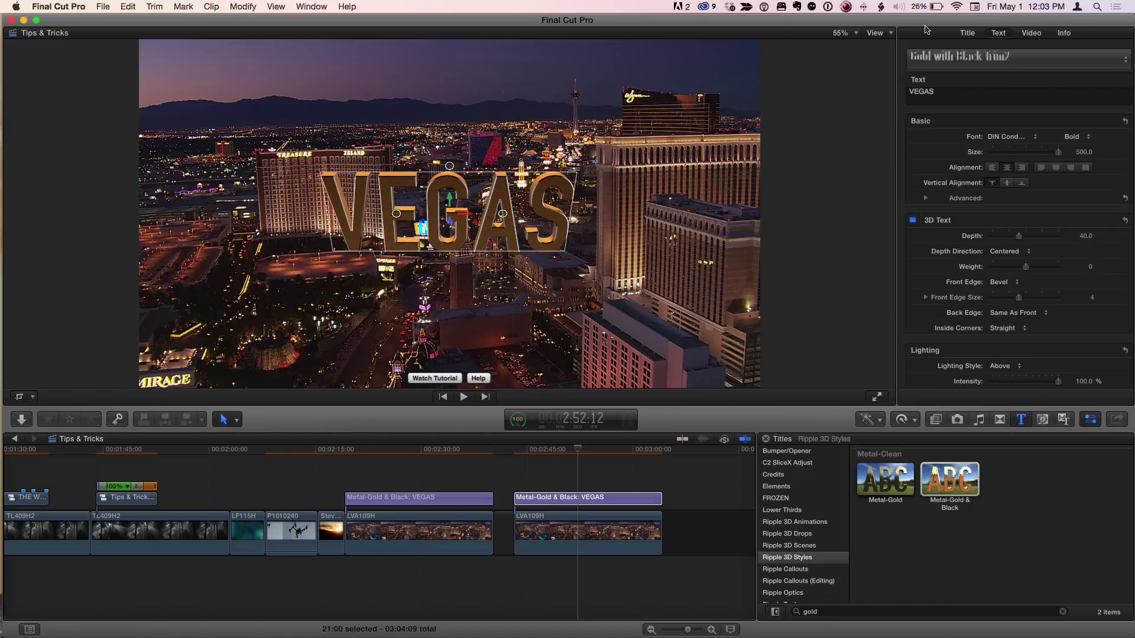
click(973, 36)
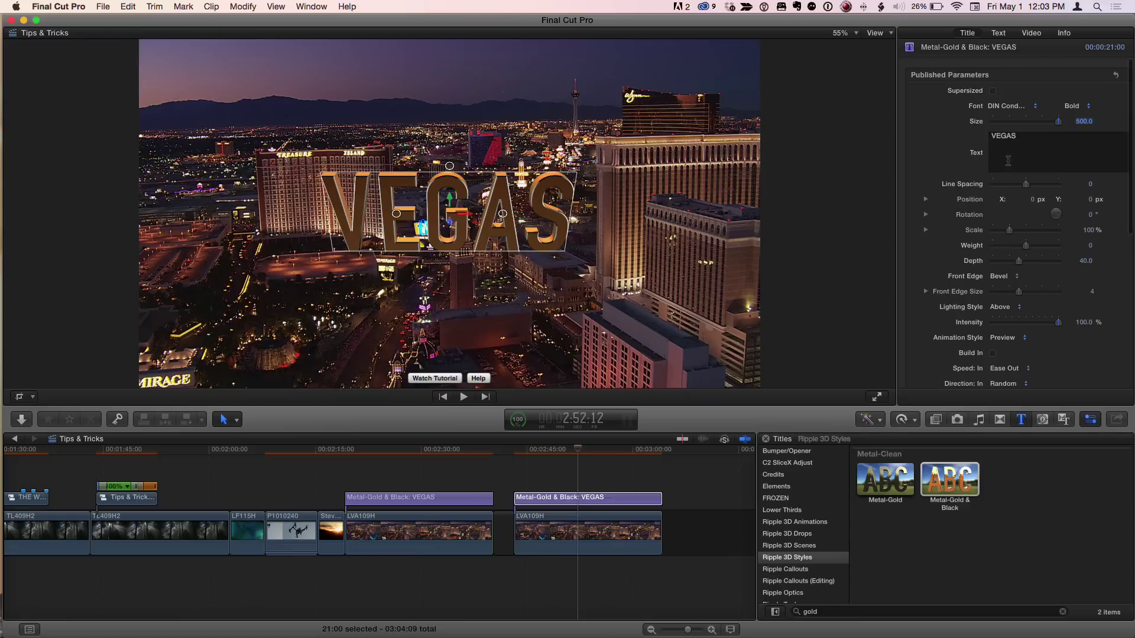
scroll(1005, 142, down, 1)
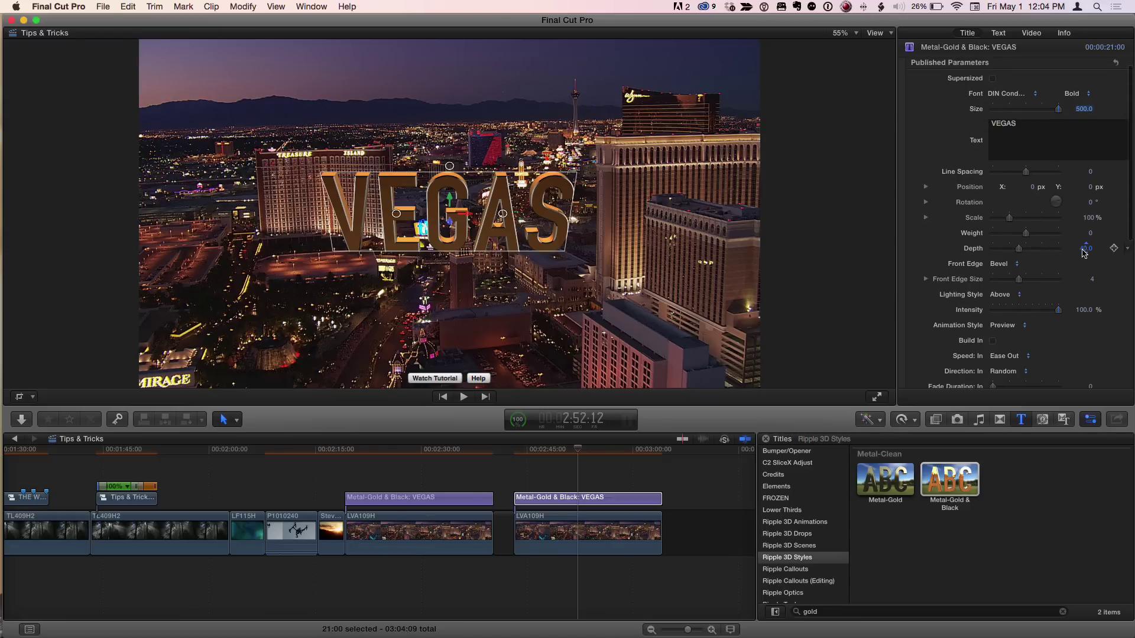
Set the VEGAS letters' Depth to 40 and rotate the title 6.8° to angle up rightward
mouse_move(1084, 253)
mouse_down()
mouse_move(1087, 225)
mouse_move(1085, 251)
mouse_up()
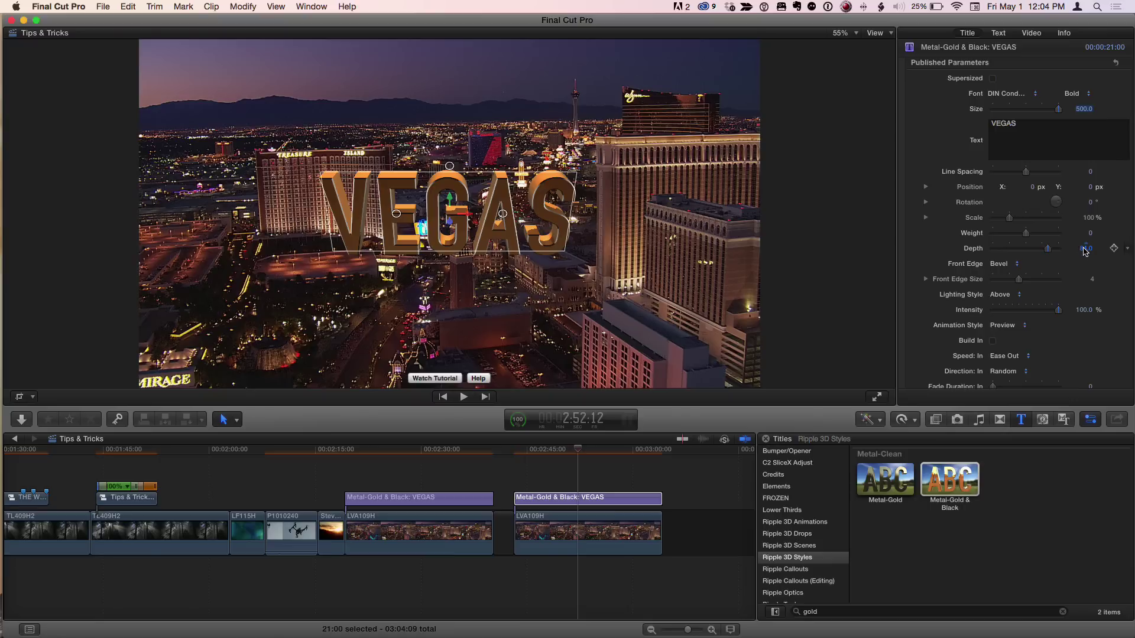
click(1085, 249)
text(40)
key(Return)
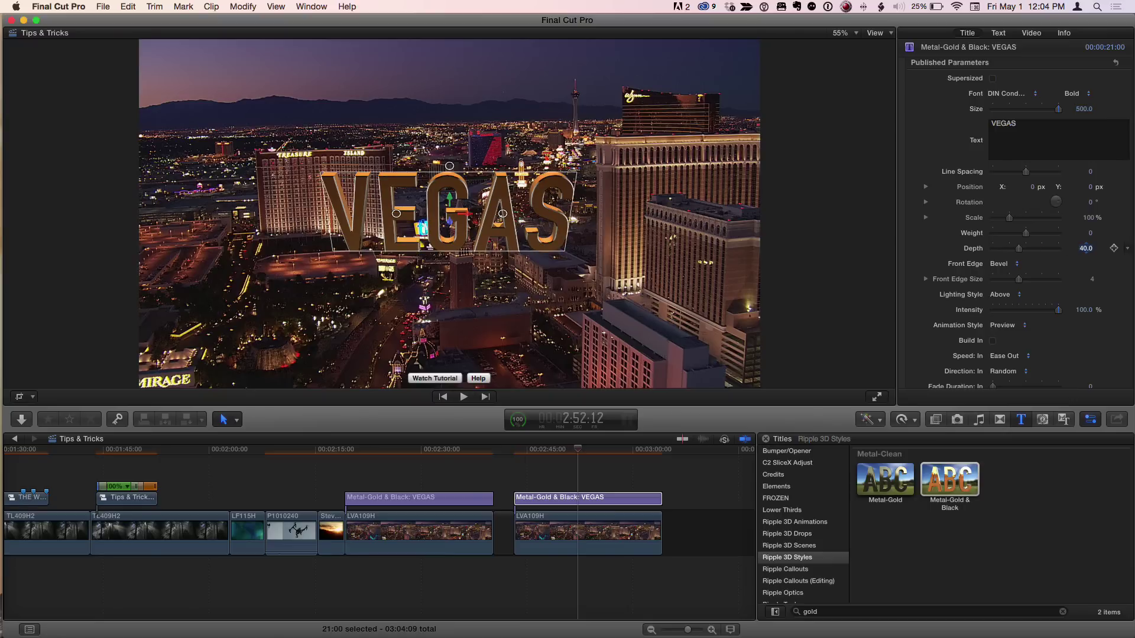
mouse_move(450, 169)
mouse_down()
mouse_move(457, 151)
mouse_move(437, 168)
mouse_up()
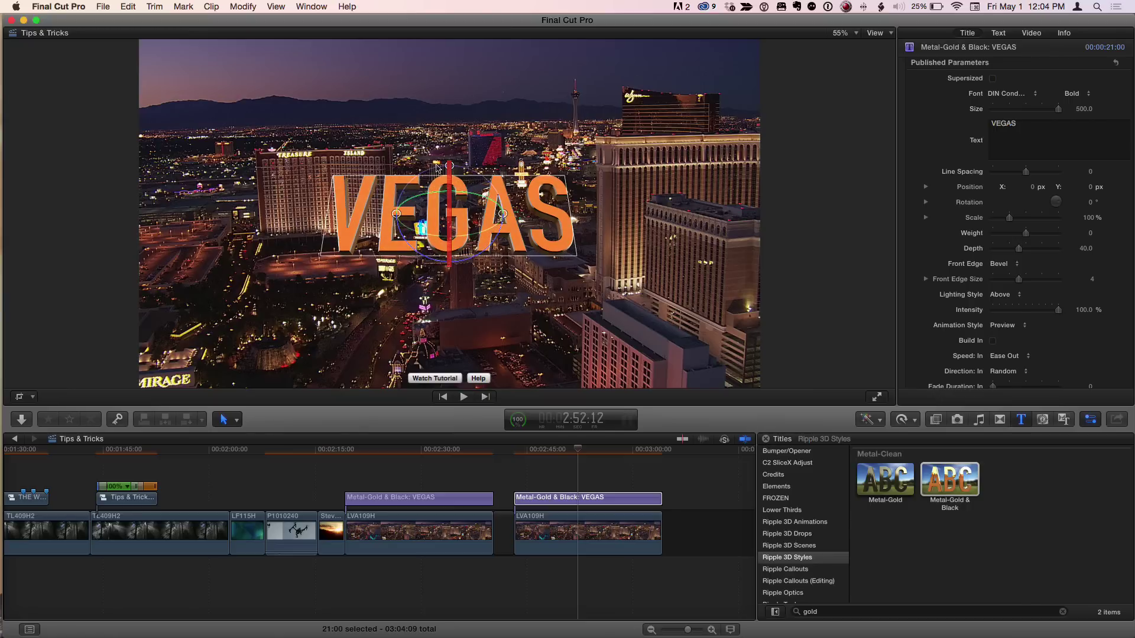
drag(502, 213, 514, 211)
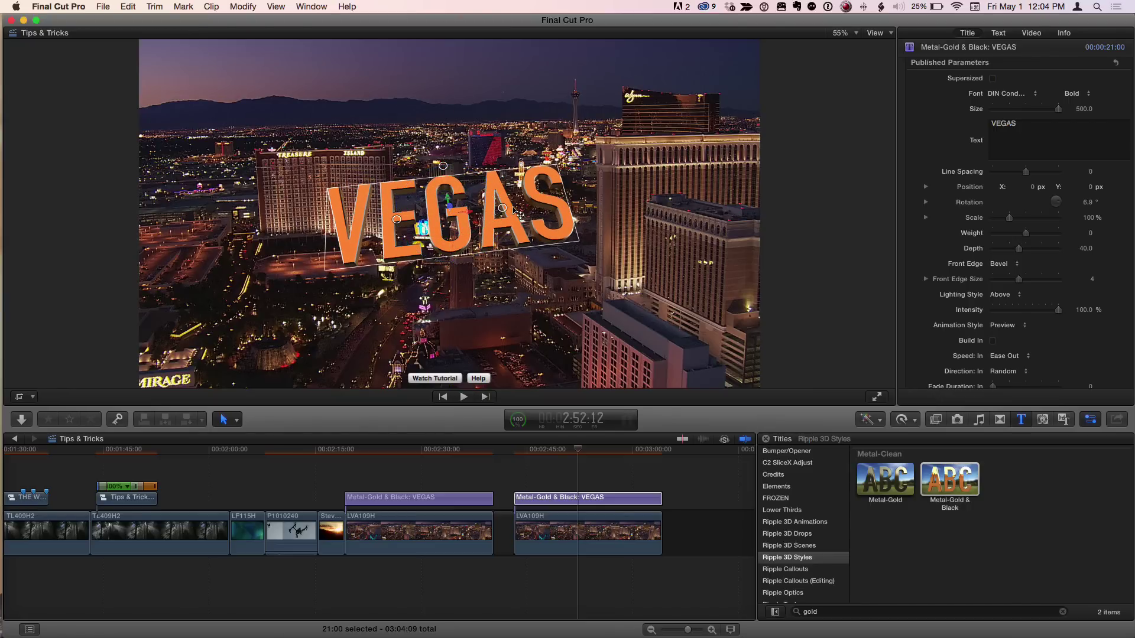
At the title clip's start, keyframe Position (Z 69.5 px) and Rotation (X -25.2°), expanding both
drag(556, 455, 544, 452)
key(j)
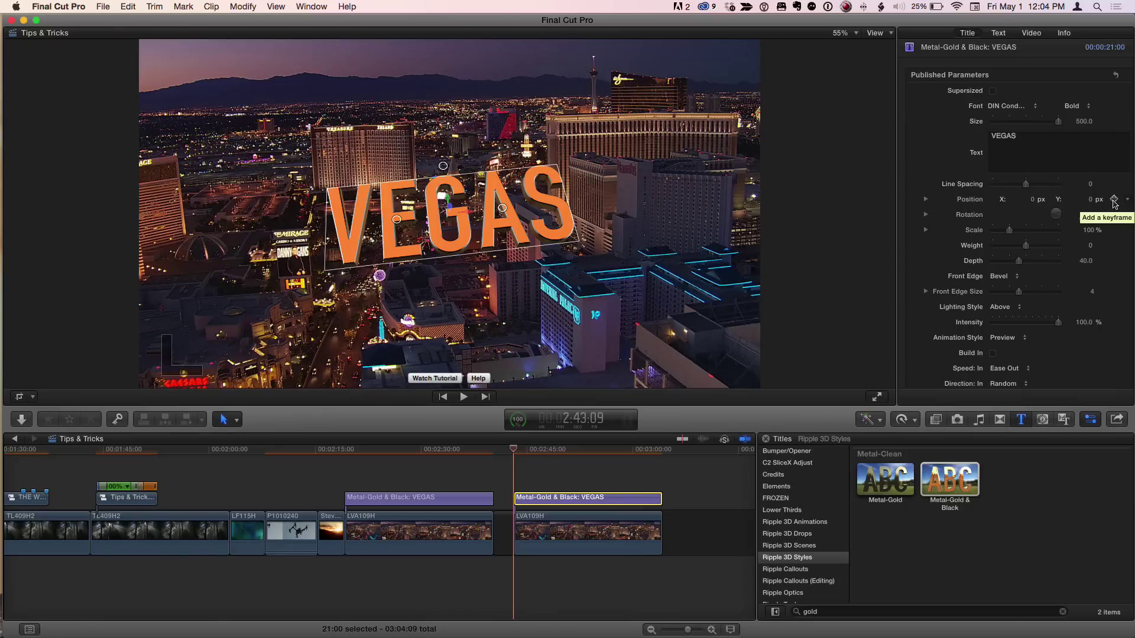
click(1115, 200)
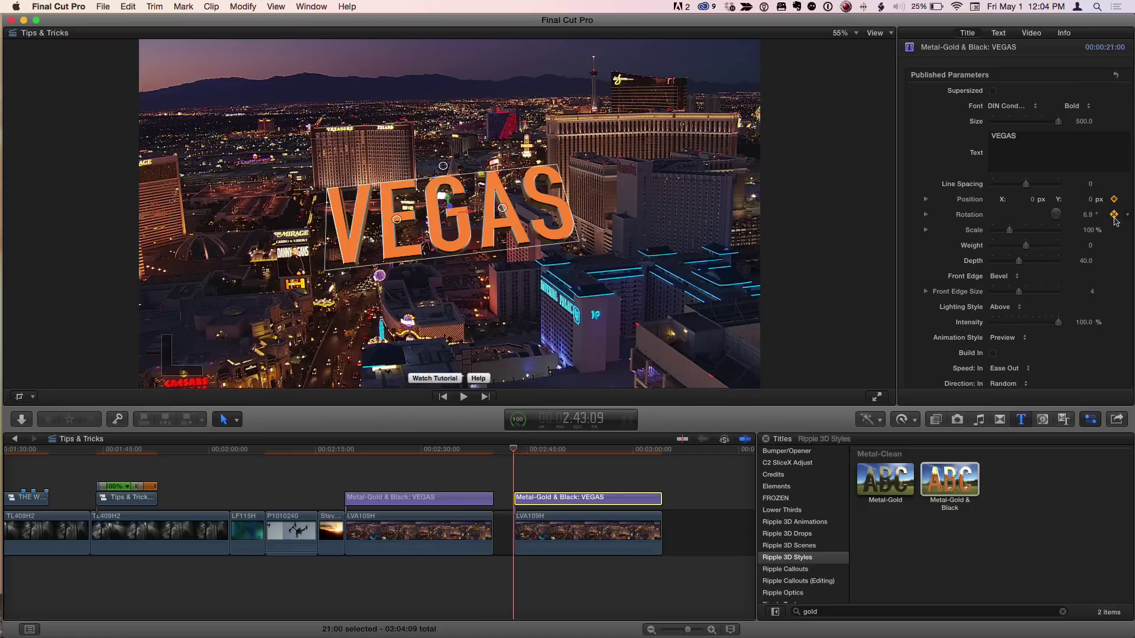
click(926, 200)
click(926, 262)
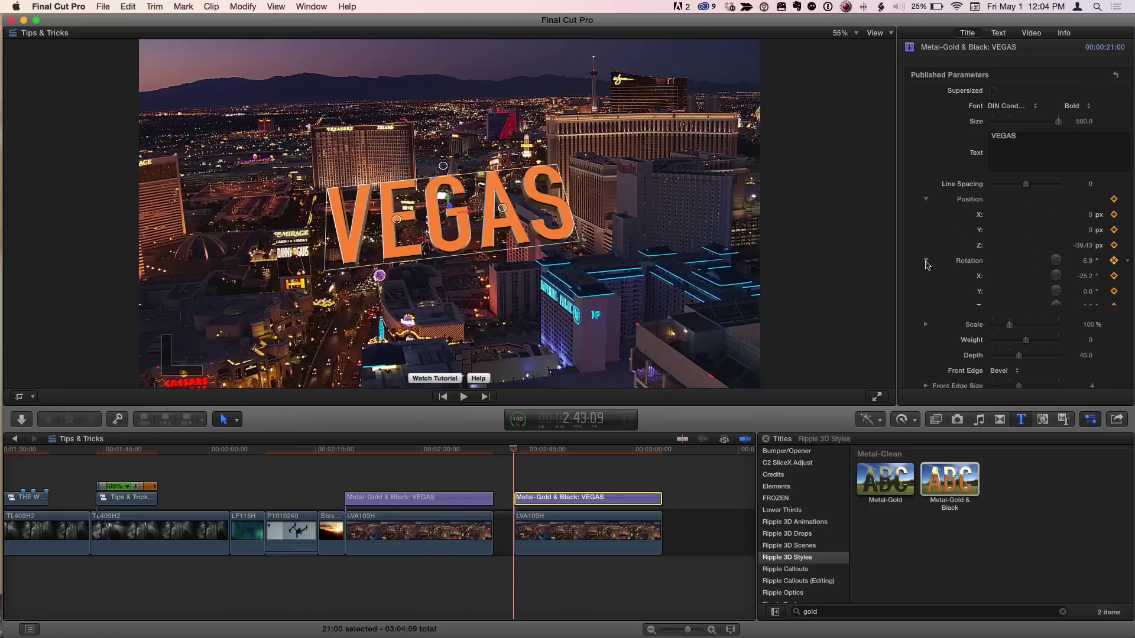
click(534, 450)
Near the clip end, keyframe Y rotation 11° and position X 1.9, Y 0.72, Z 110.73 px
drag(538, 451, 583, 451)
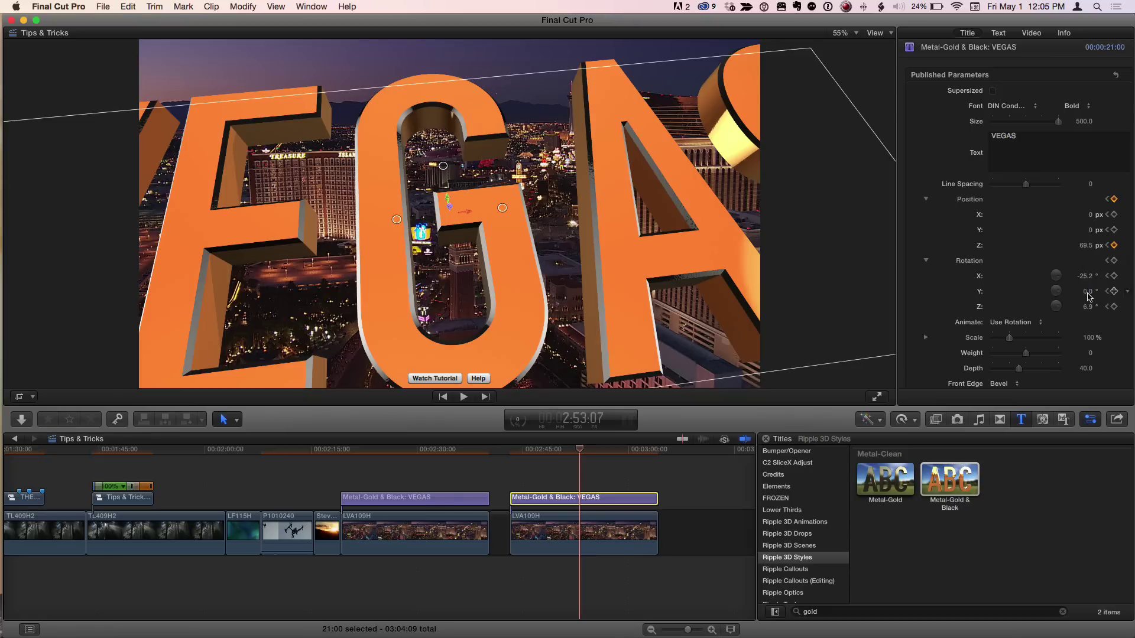
drag(1090, 296, 1087, 288)
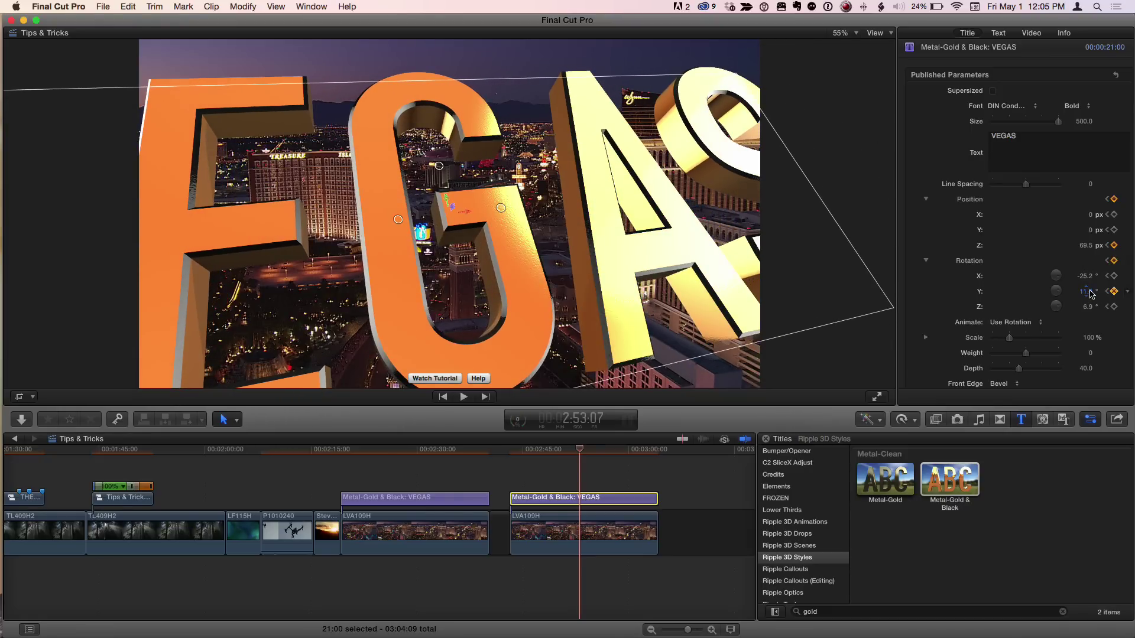
drag(1085, 245, 1083, 241)
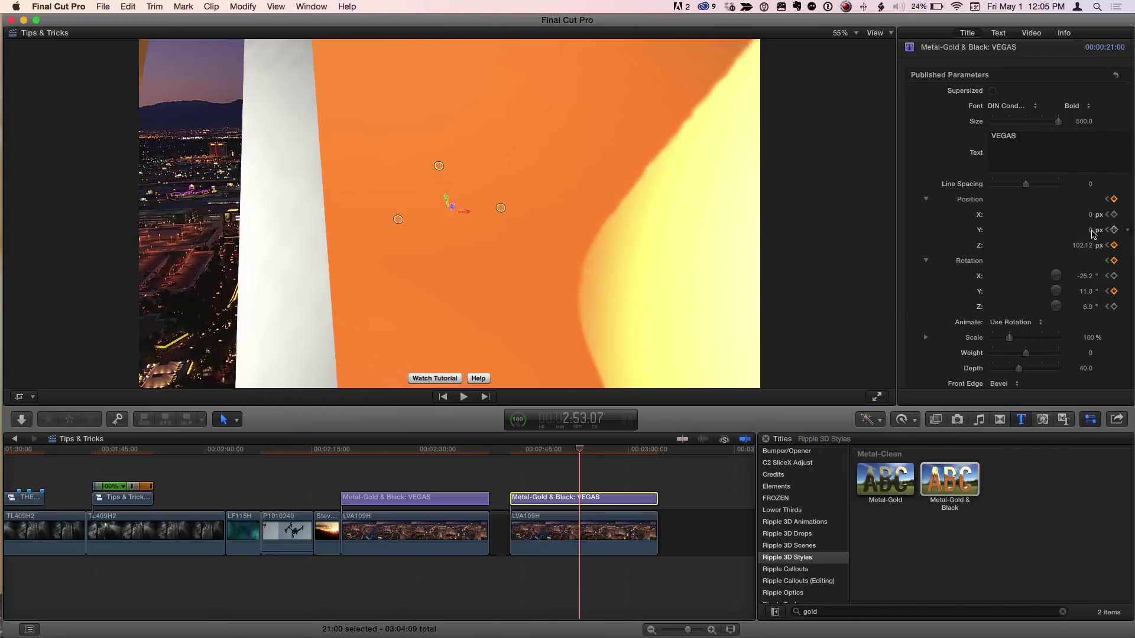
mouse_move(1094, 233)
mouse_down()
mouse_move(1086, 211)
mouse_move(1094, 243)
mouse_up()
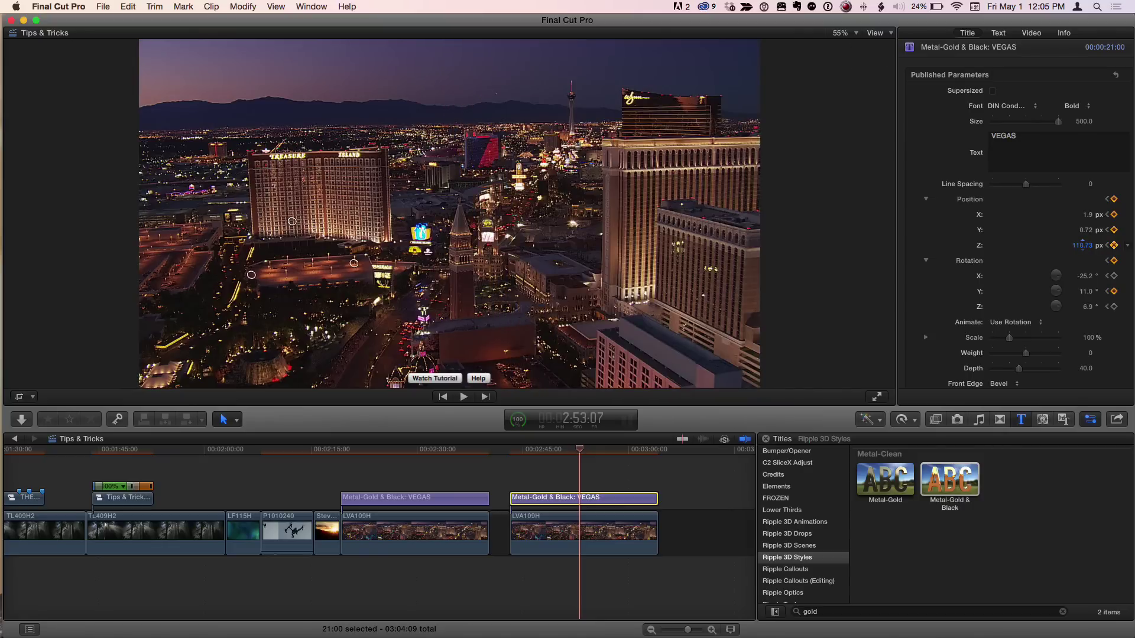
Play the VEGAS fly-through from the clip start, then return to about 2:46:26 where the whole title shows
click(512, 451)
key(space)
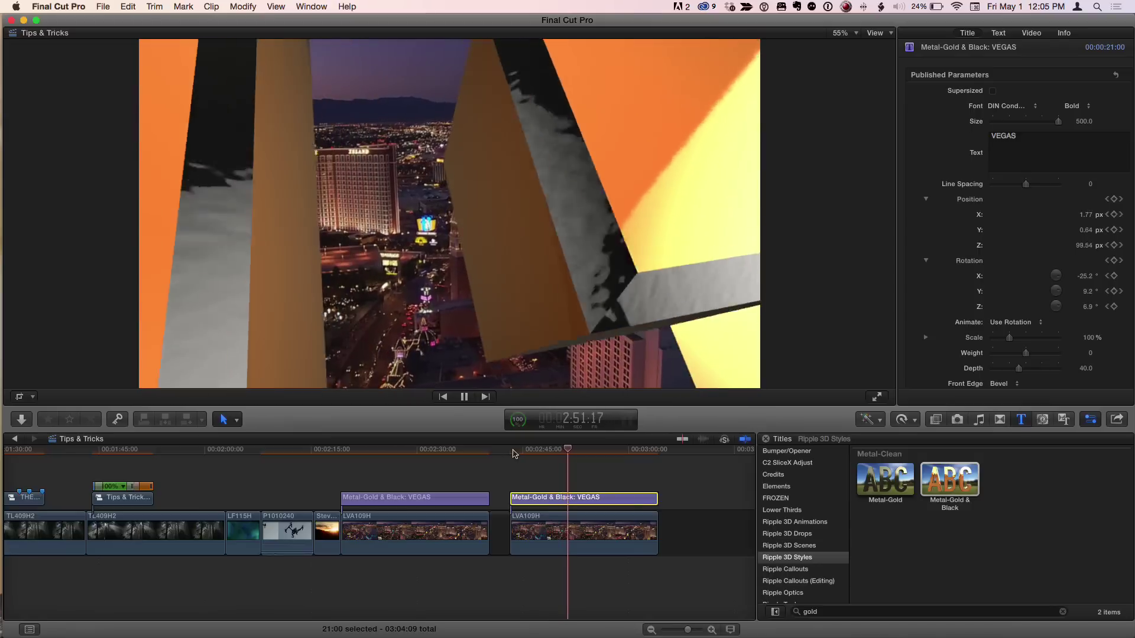
key(space)
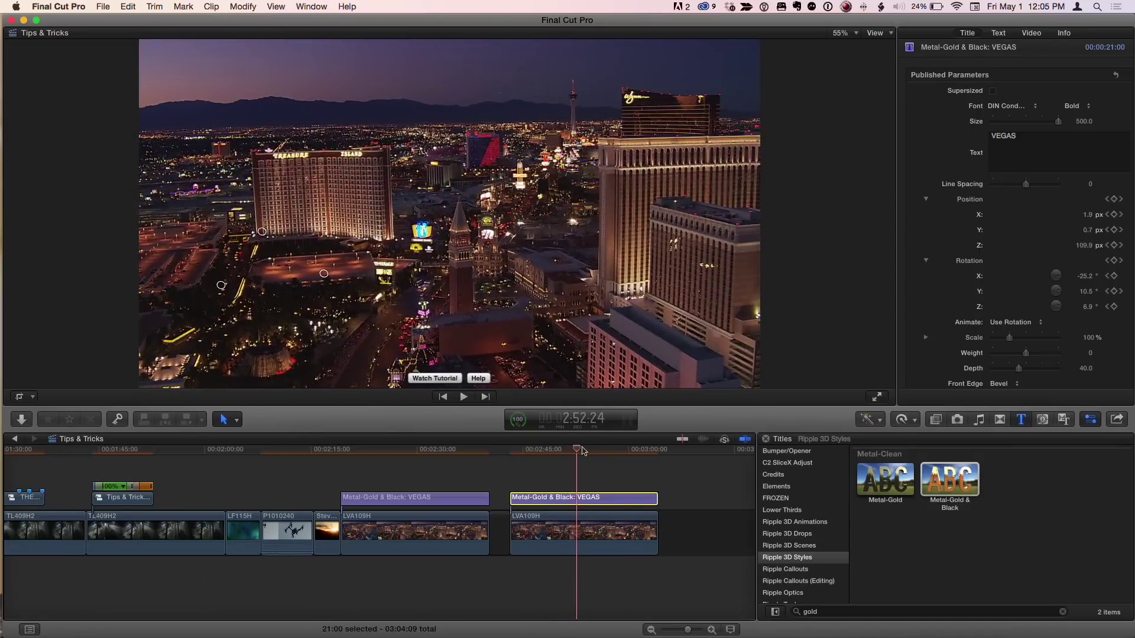
drag(582, 451, 541, 455)
In the Video Animation editor, set the title's Position keyframe interpolation to Linear
key(ctrl+v)
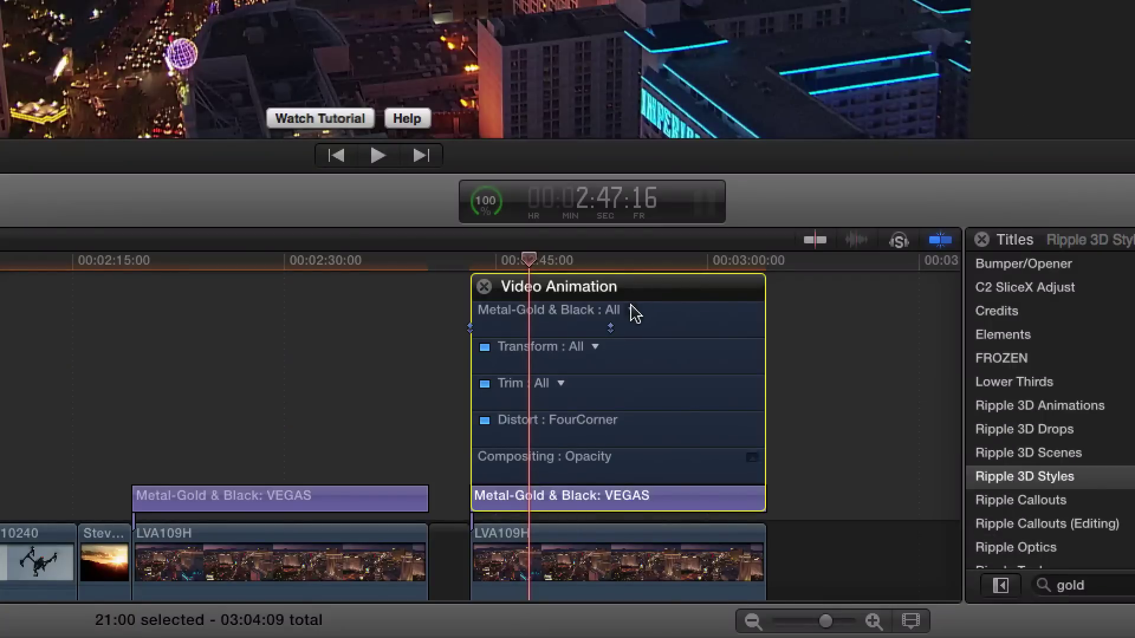
click(631, 308)
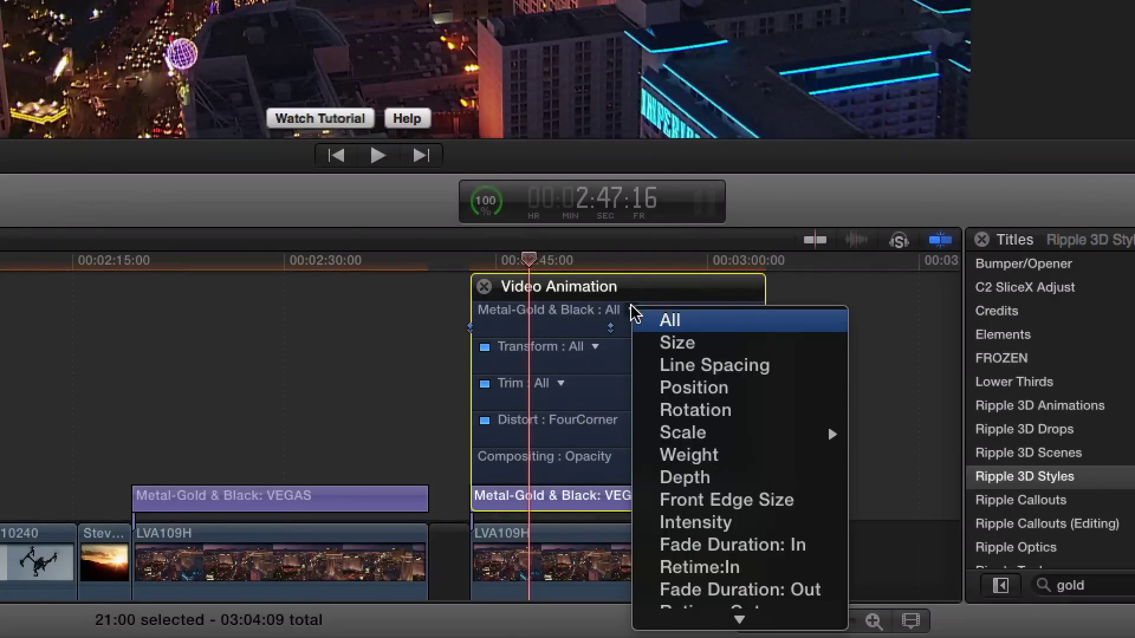
click(698, 390)
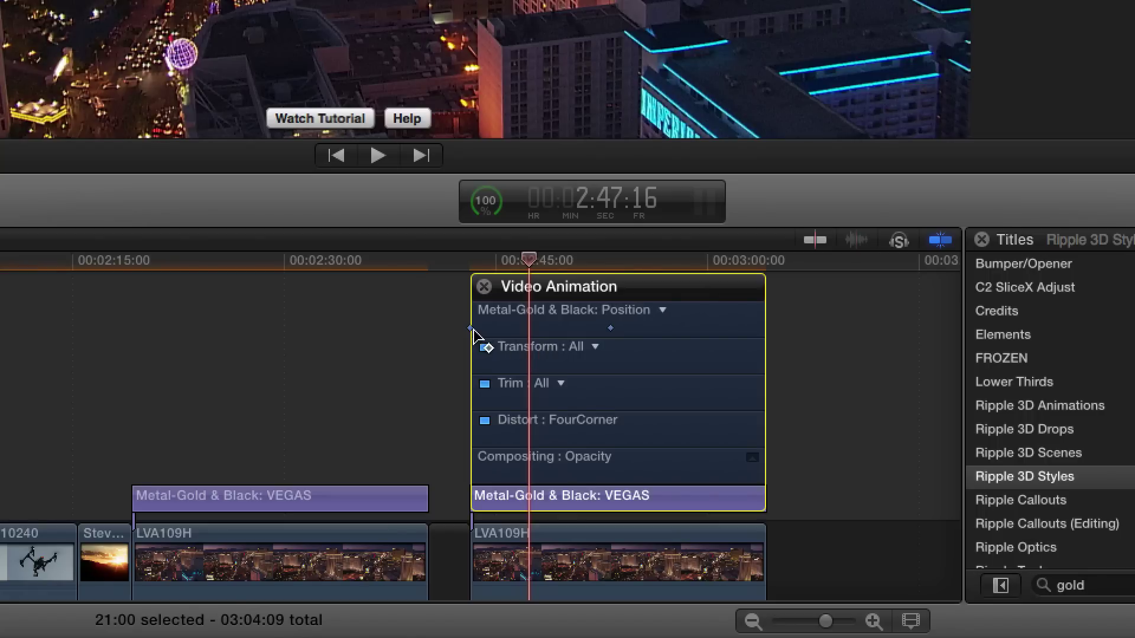
right_click(470, 329)
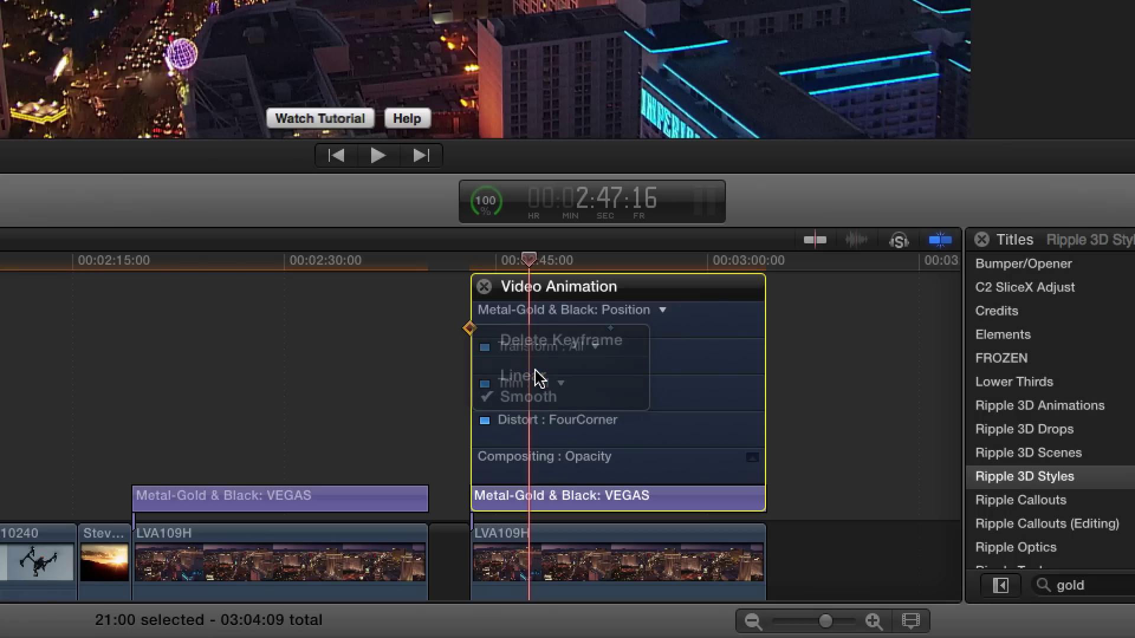
right_click(609, 328)
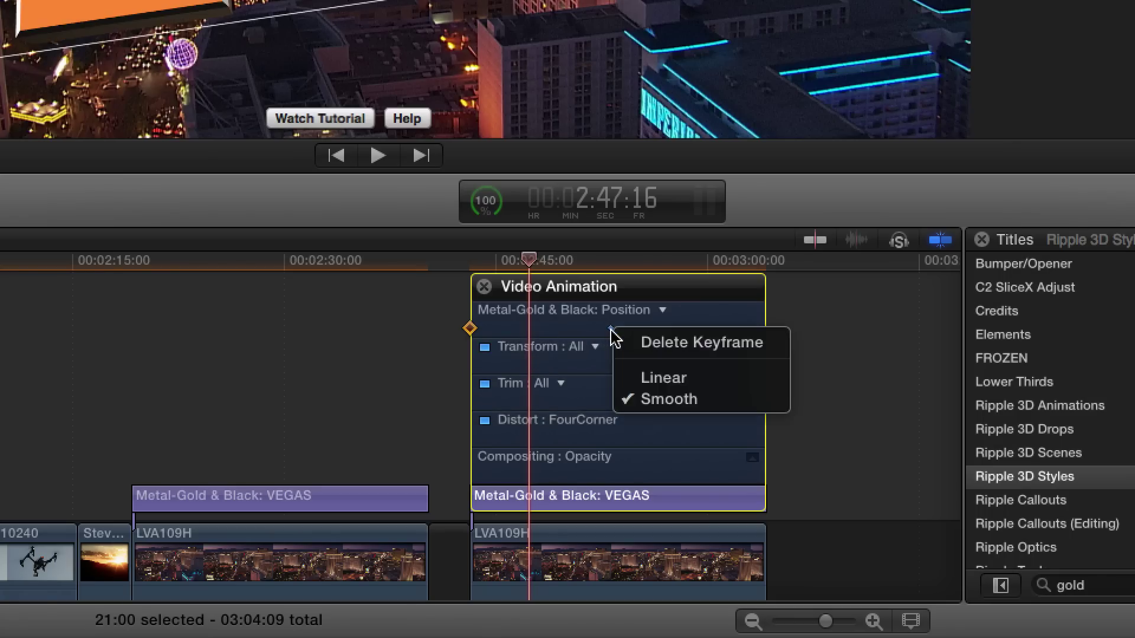
click(656, 380)
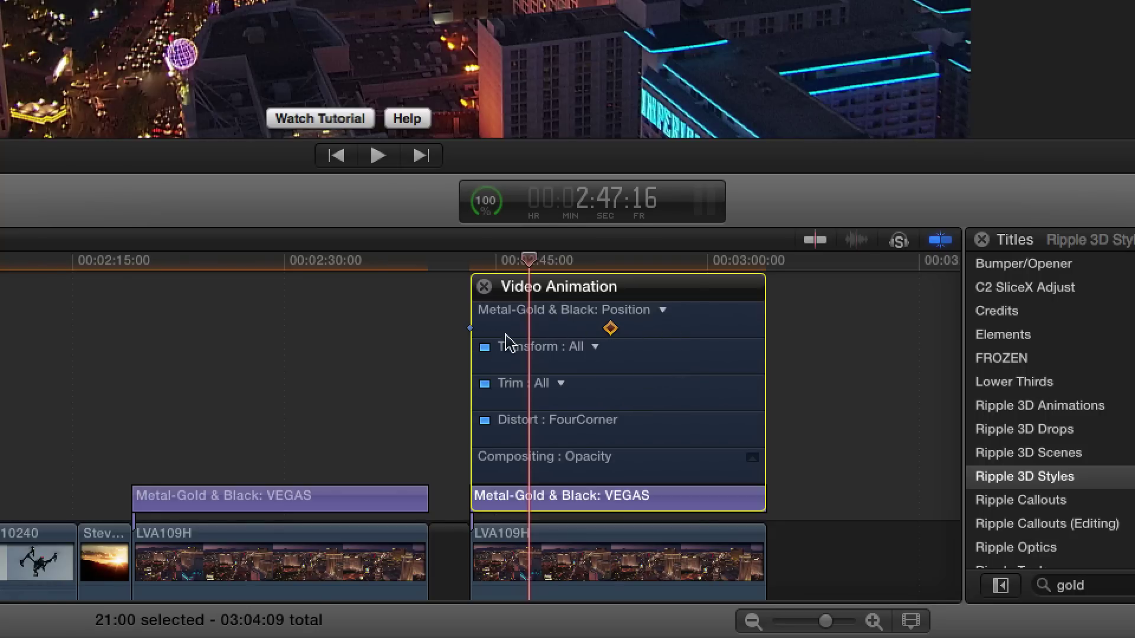
Inspect the Rotation keyframe without changing it, then show all parameters again
click(662, 311)
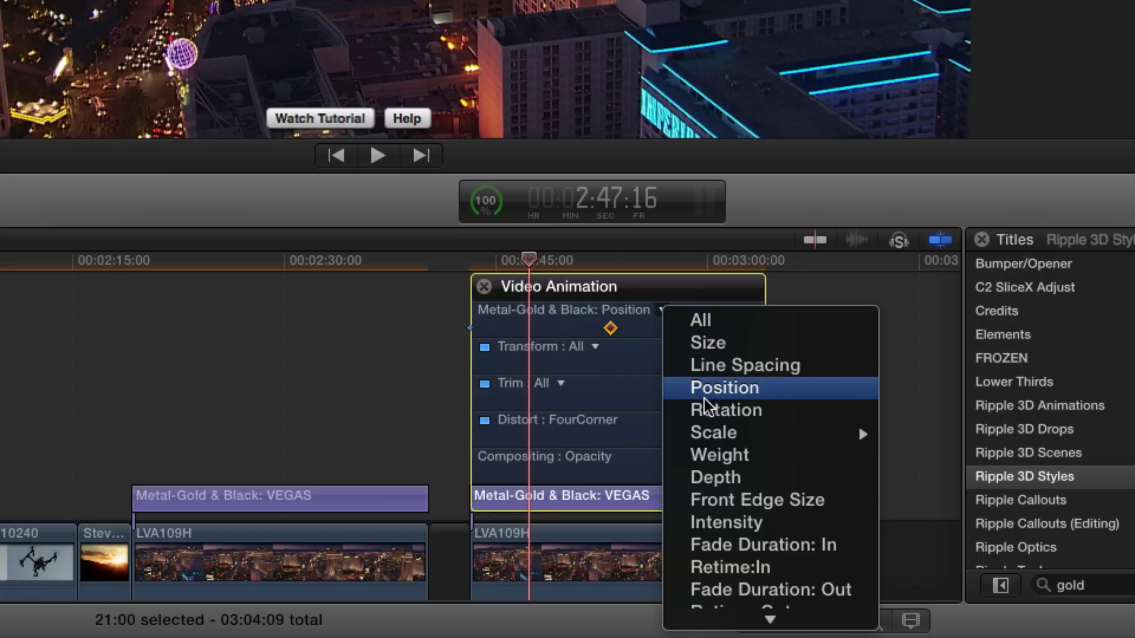
click(684, 408)
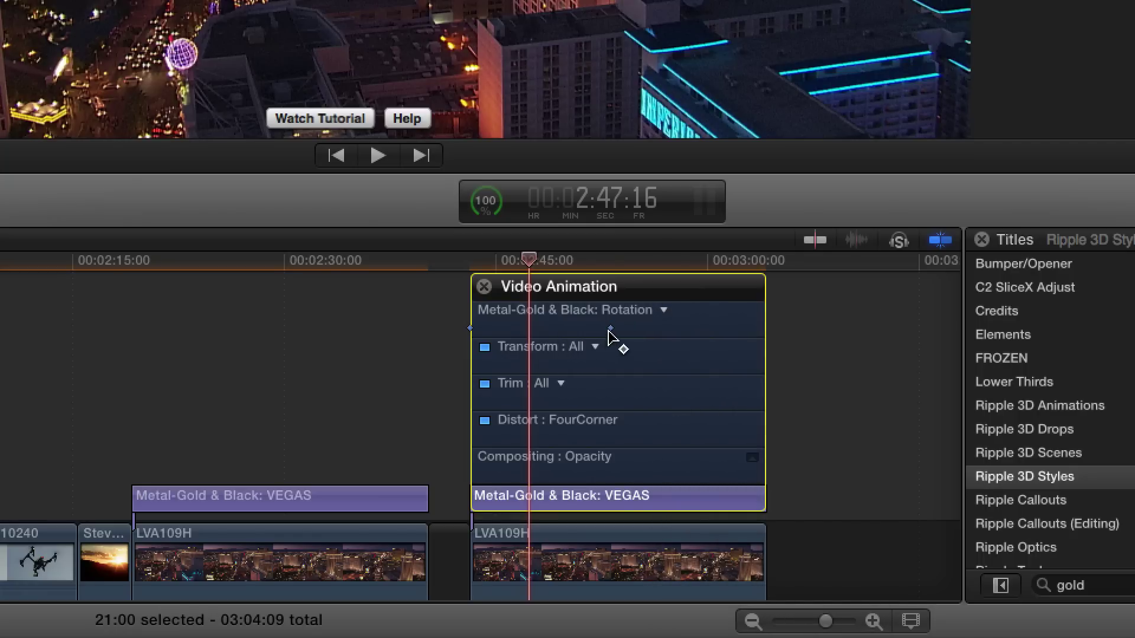
right_click(611, 330)
click(612, 329)
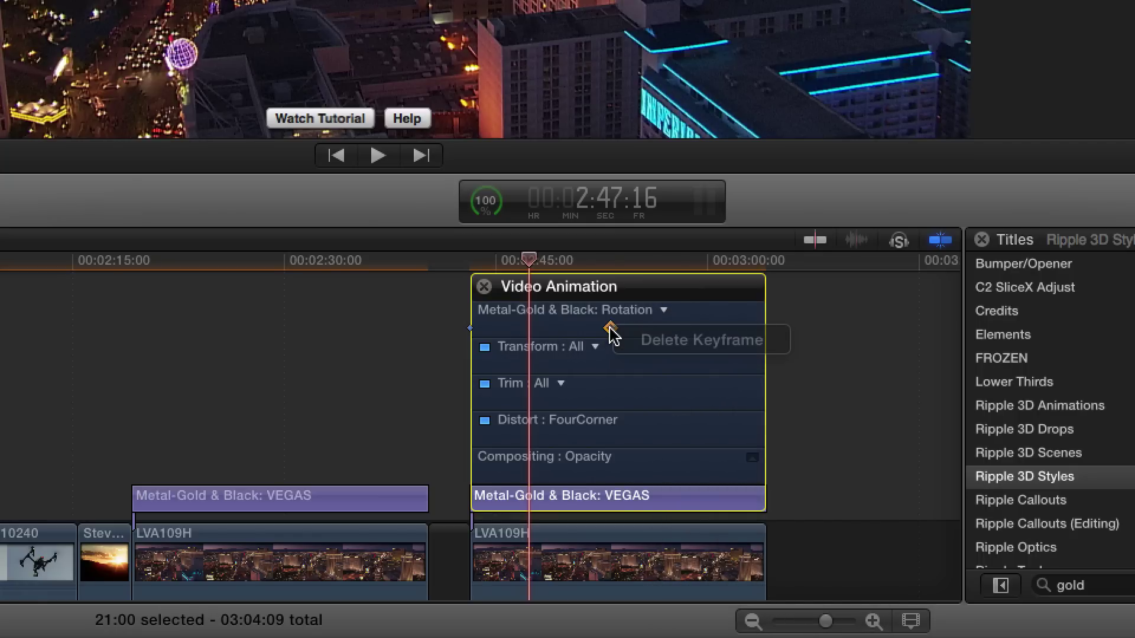
click(664, 311)
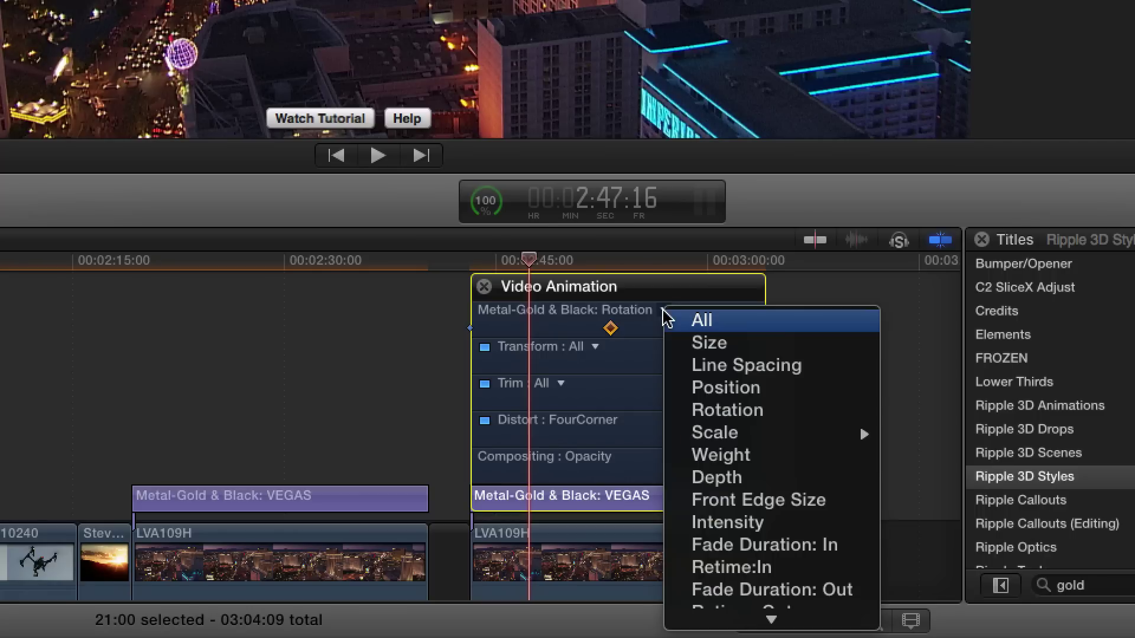
click(626, 347)
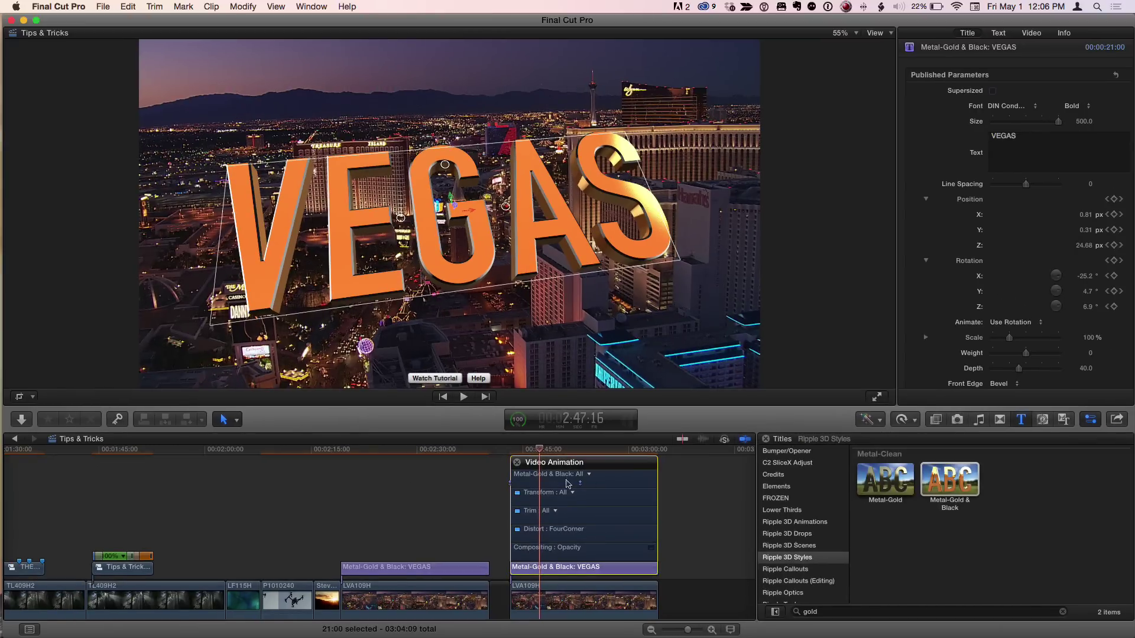
At the mid-animation frame around 2:47:28, raise the VEGAS title slightly, then replay the fly-through
click(511, 451)
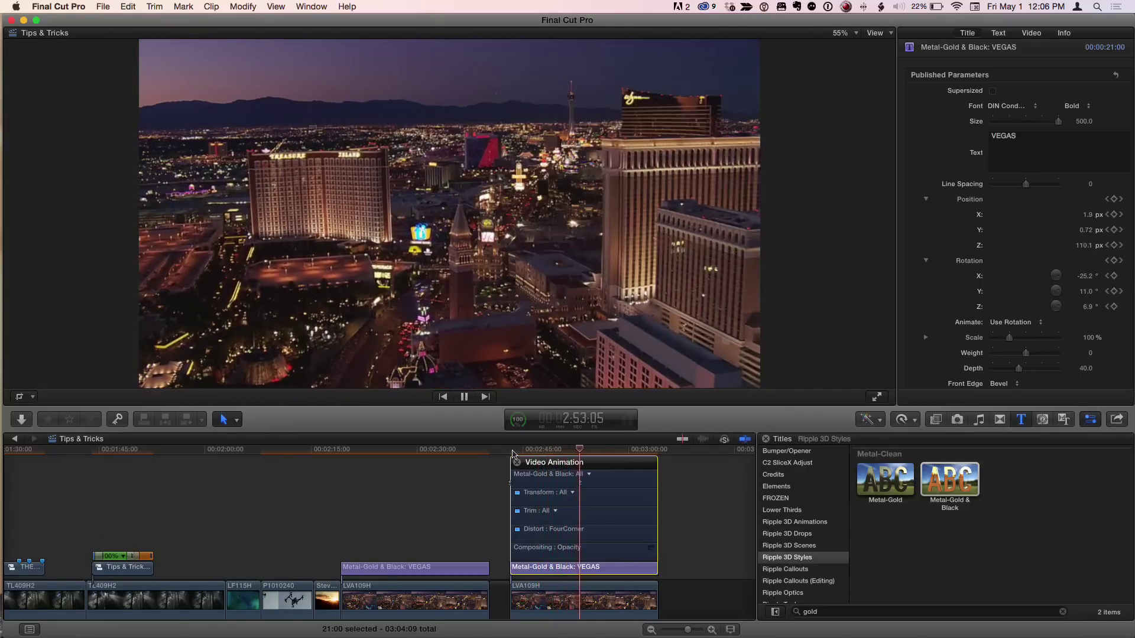
click(543, 451)
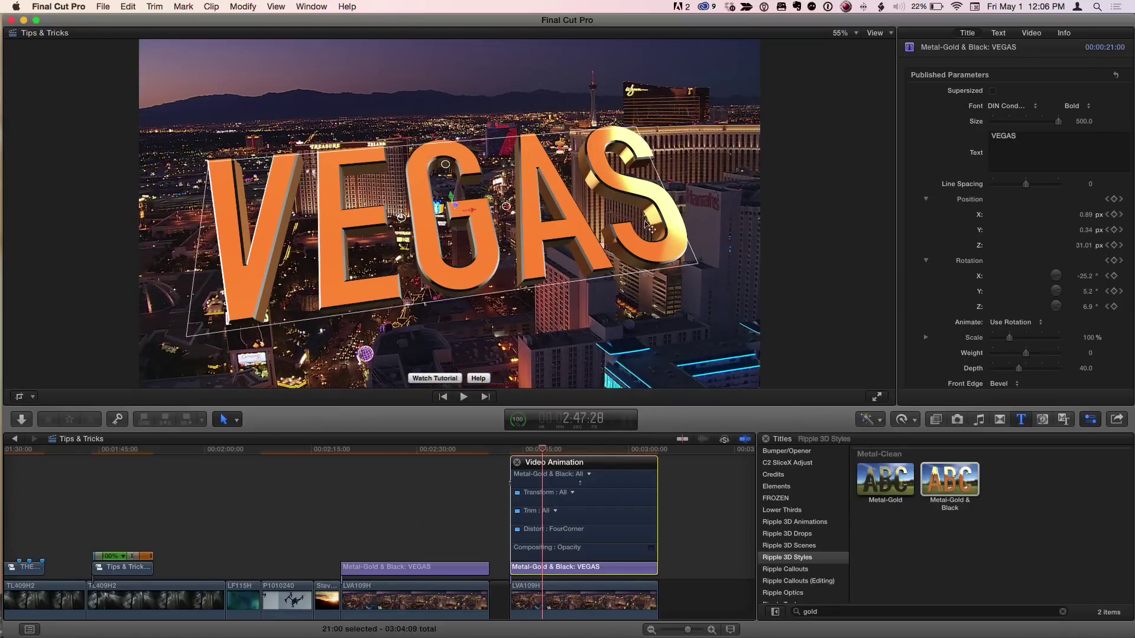
scroll(1093, 256, down, 1)
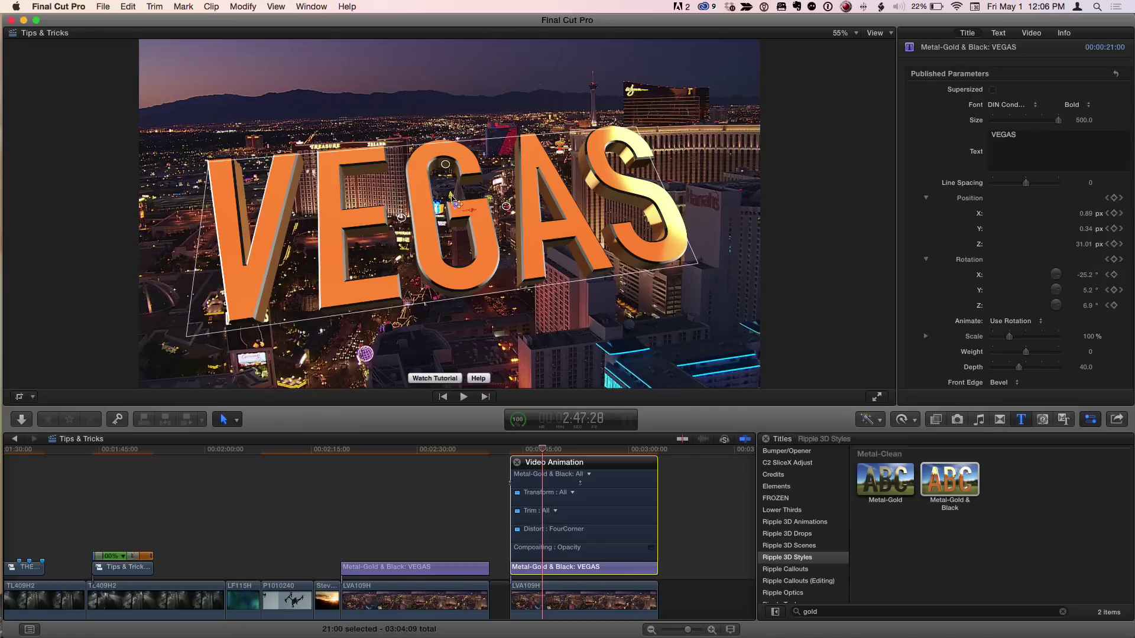
drag(454, 201, 478, 203)
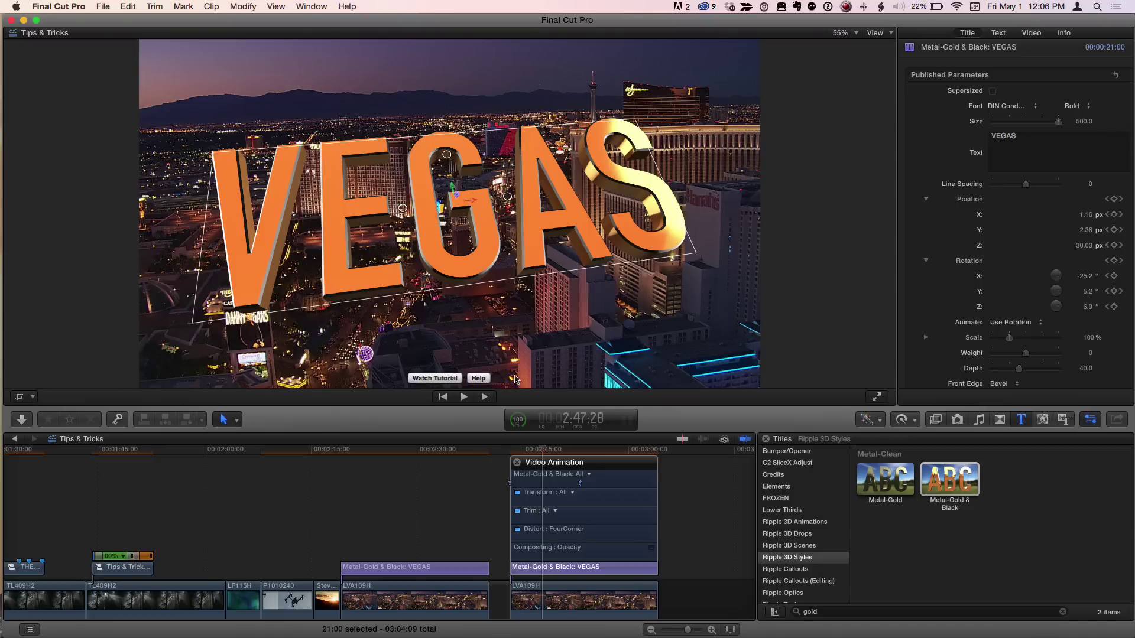
click(514, 451)
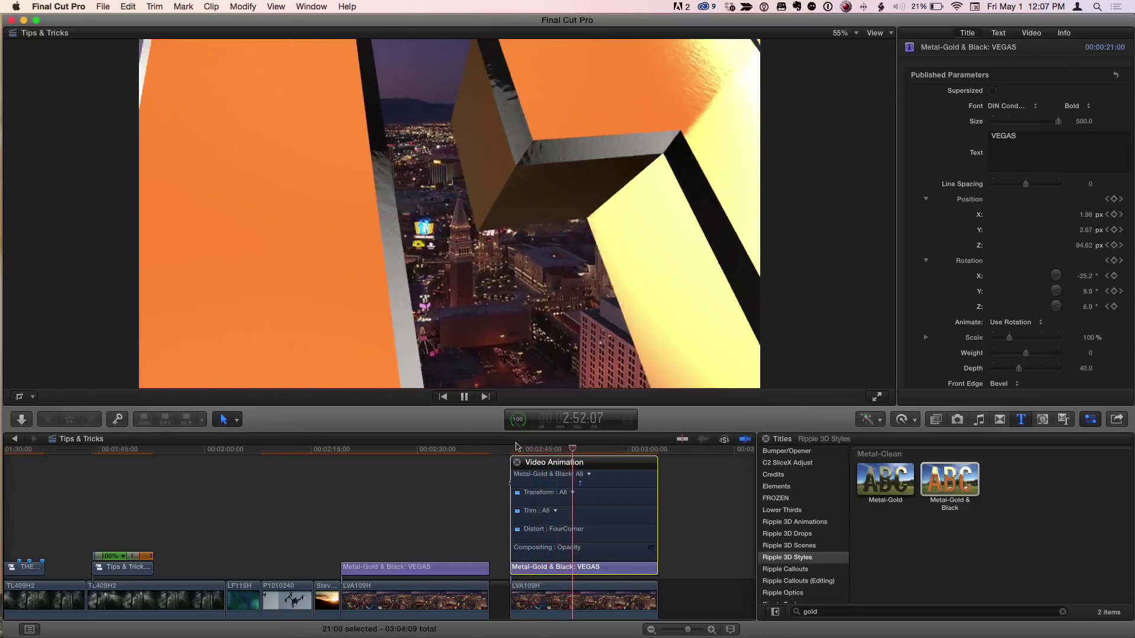
click(520, 450)
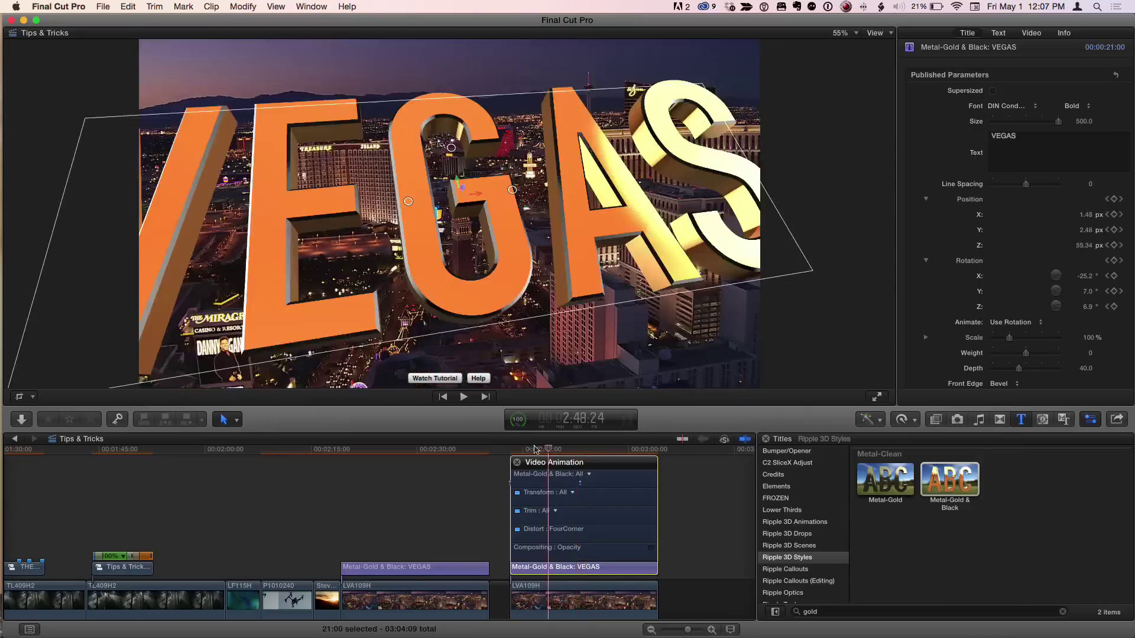
Play the earlier flat red VEGAS title briefly, then park the playhead near 2:23:07 on a legible frame
click(355, 454)
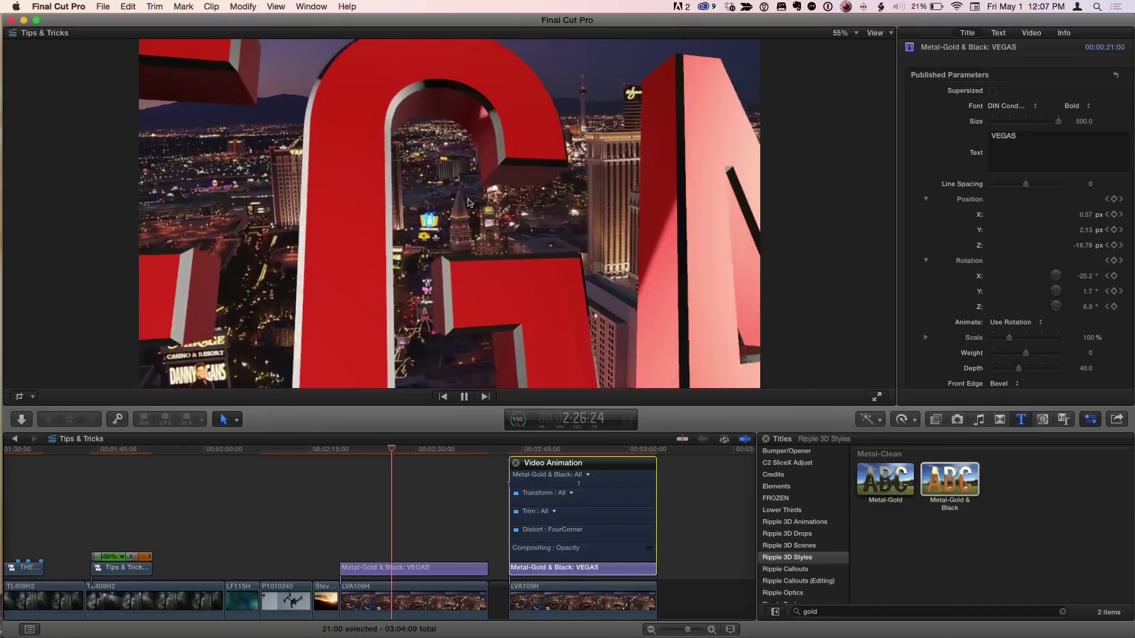
click(387, 455)
mouse_move(374, 455)
mouse_down()
mouse_move(360, 455)
mouse_move(406, 455)
mouse_move(351, 455)
mouse_move(412, 455)
mouse_move(349, 458)
mouse_move(405, 459)
mouse_move(377, 459)
mouse_up()
click(367, 452)
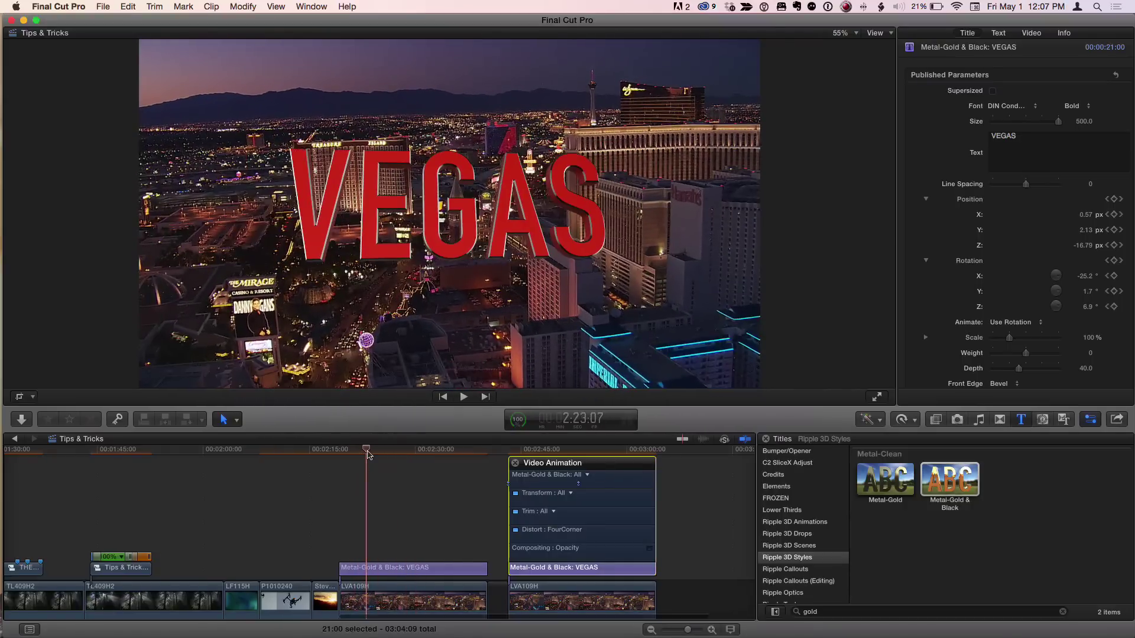